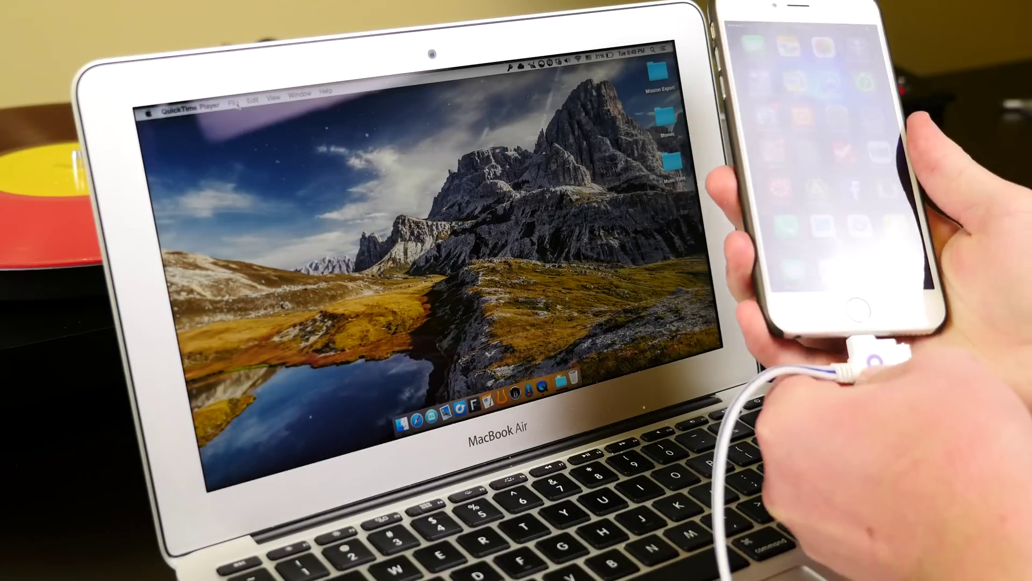
# - Start a new QuickTime movie recording using the connected iPhone as the camera source
pyautogui.click(238, 105)
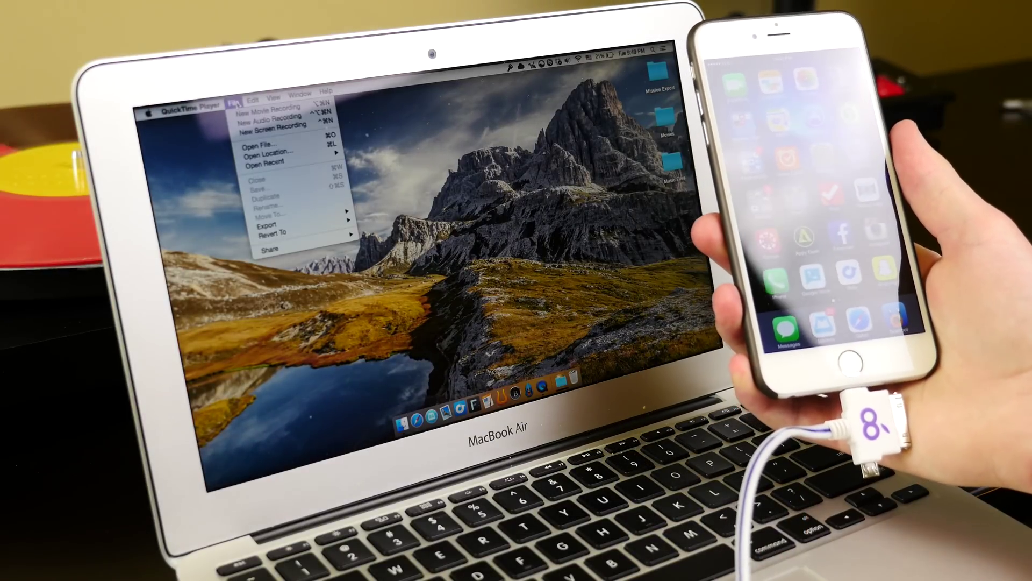
pyautogui.click(240, 113)
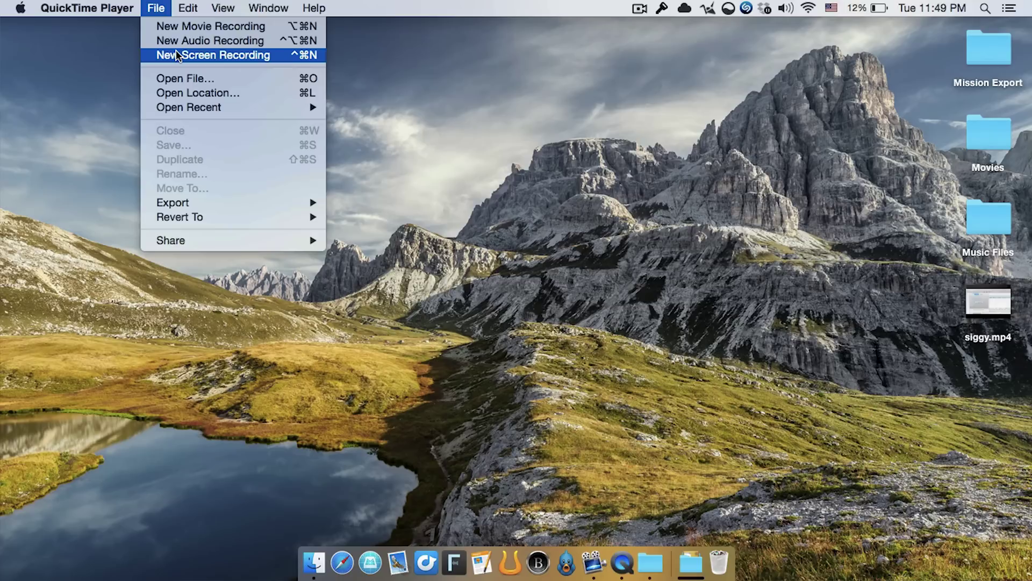
pyautogui.click(175, 33)
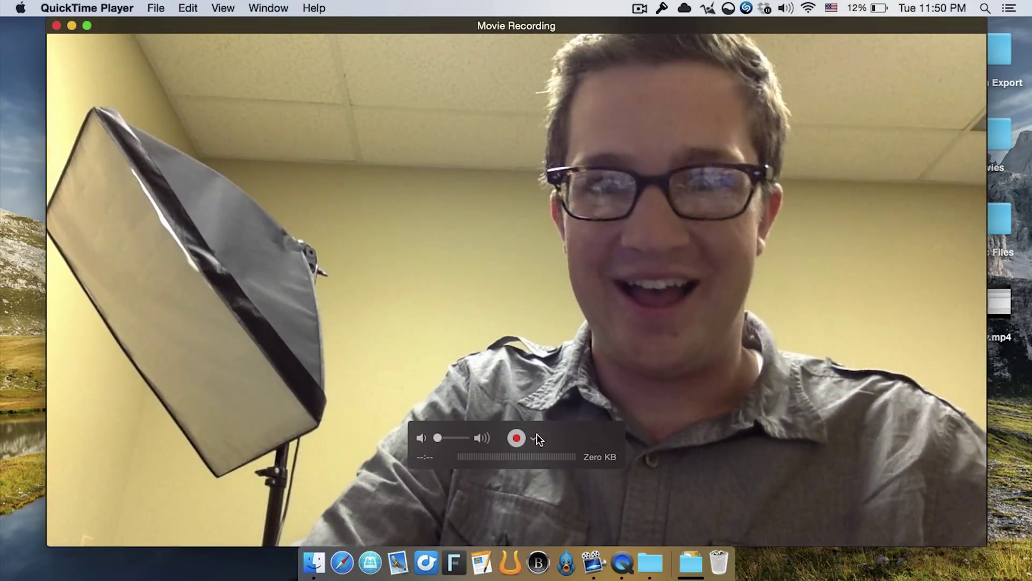
pyautogui.click(534, 438)
pyautogui.click(568, 479)
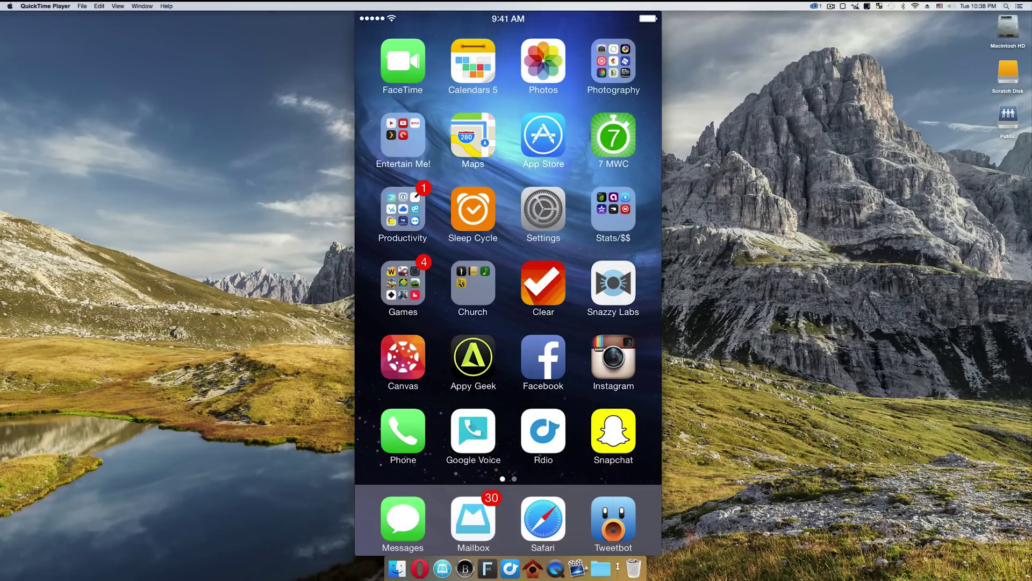
# - Move the Dock left, then right, then back to the bottom, enlarging the iPhone window
pyautogui.moveTo(506, 557); pyautogui.dragTo(28, 291)
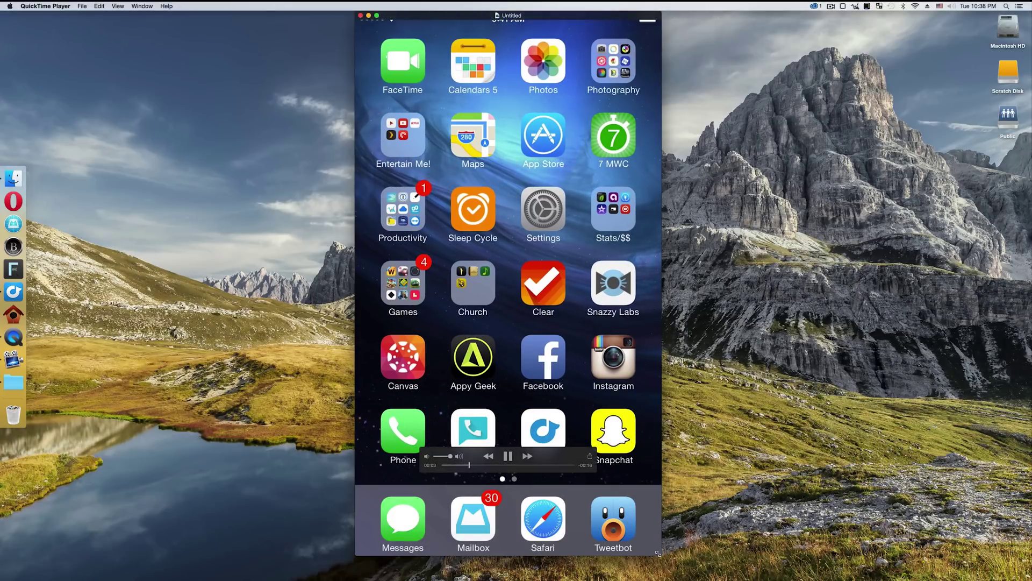
pyautogui.moveTo(658, 554); pyautogui.dragTo(734, 476)
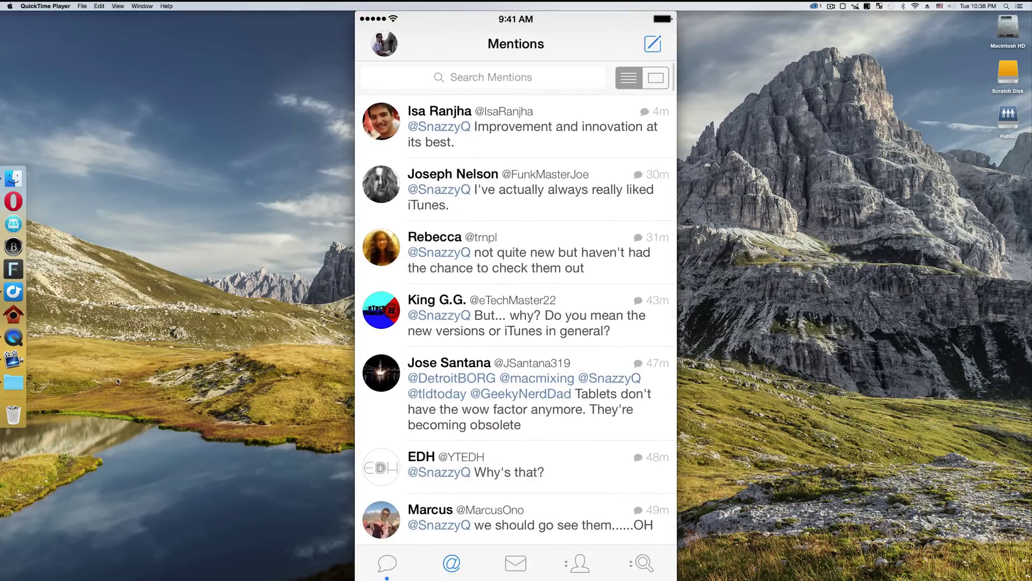
pyautogui.moveTo(19, 397); pyautogui.dragTo(1016, 398)
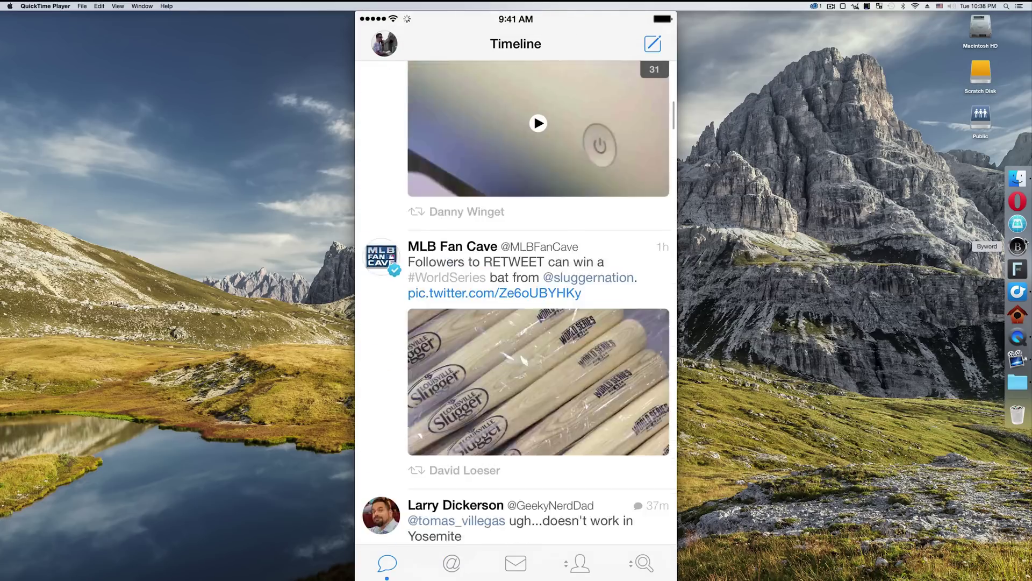
pyautogui.moveTo(1018, 399); pyautogui.dragTo(989, 509)
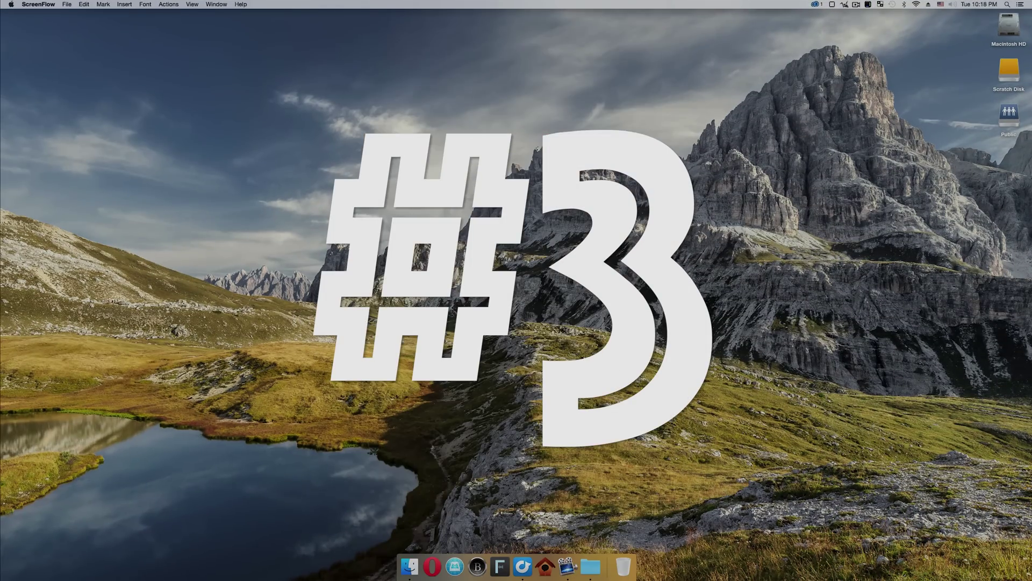
# - In Spotlight, convert '1 foot to cm', then replace it with '09 degrees'
pyautogui.press('super+space')
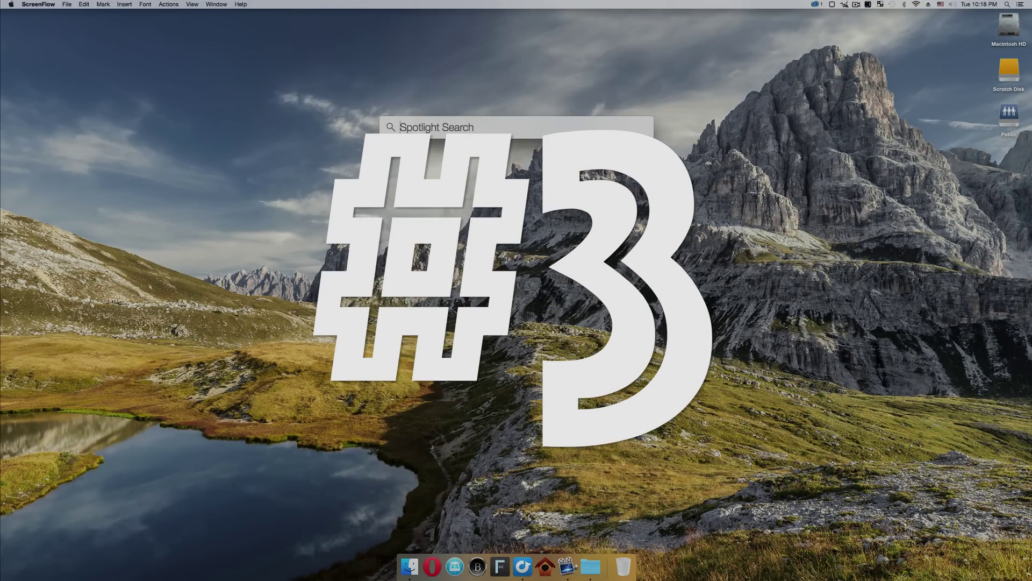
pyautogui.write('1 foot to cm')
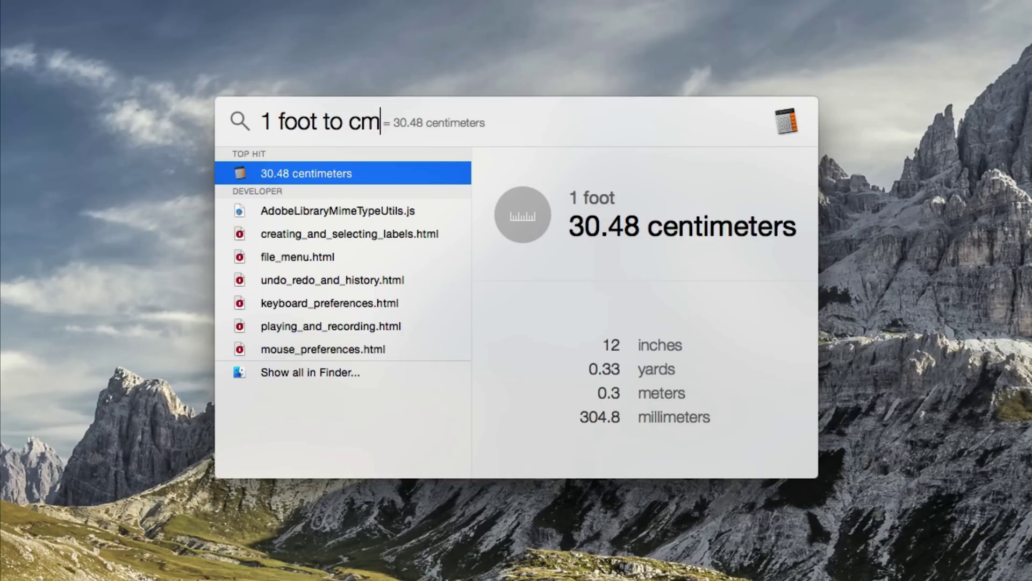
pyautogui.press('super+a')
pyautogui.press('BackSpace')
pyautogui.write('09 degrees')
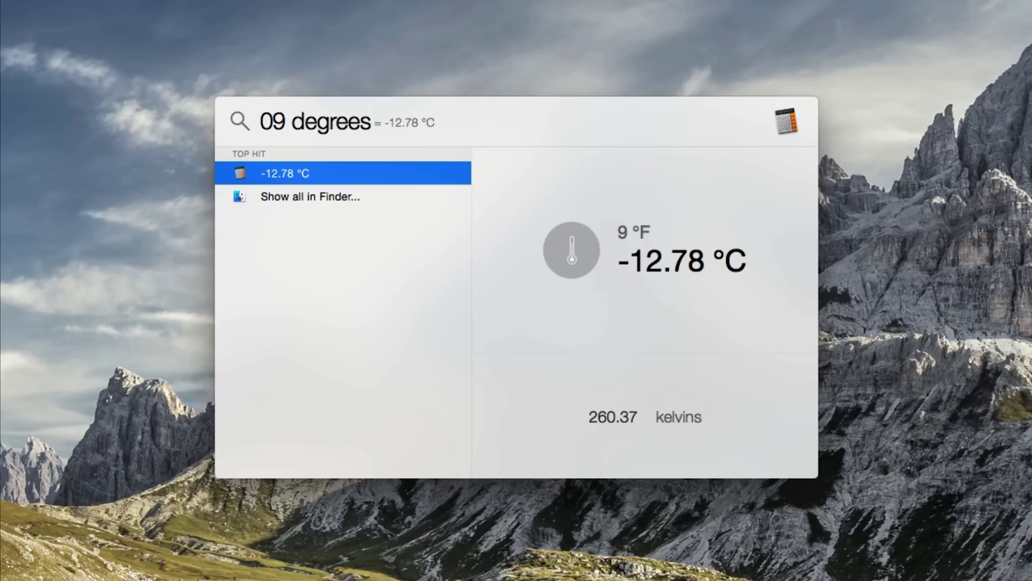
# - Try '1 usd to euro' and then '1 usd to boliviano', then clear the search
pyautogui.press('super+a')
pyautogui.write('1 ')
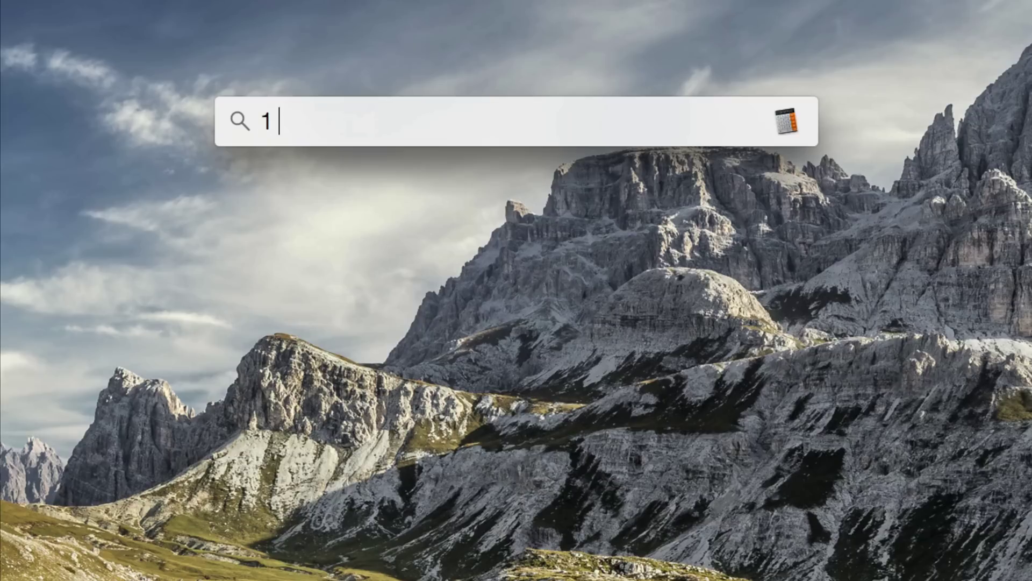
pyautogui.write('usd to euro')
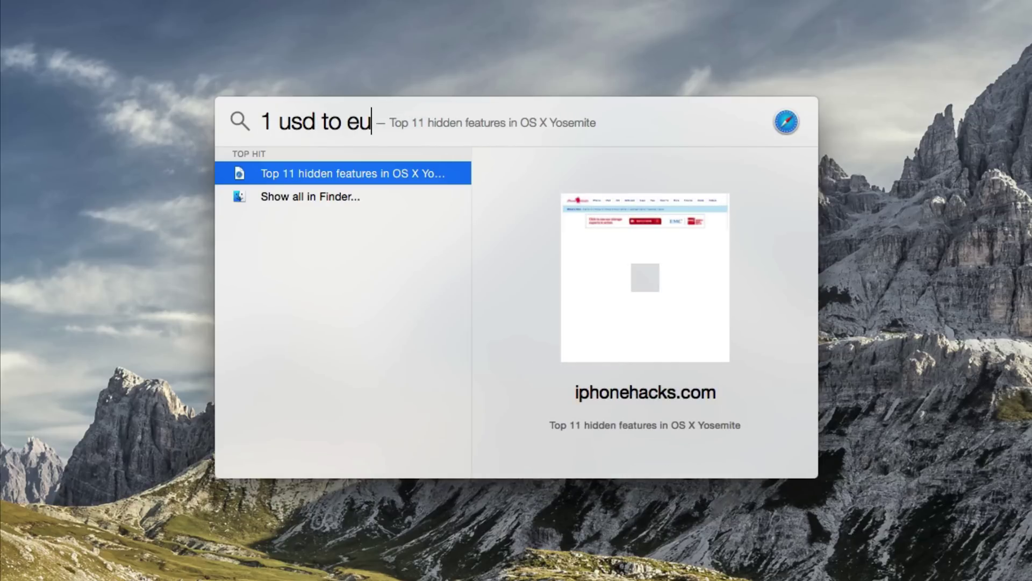
pyautogui.press('BackSpace')
pyautogui.press('BackSpace')
pyautogui.press('BackSpace')
pyautogui.press('BackSpace')
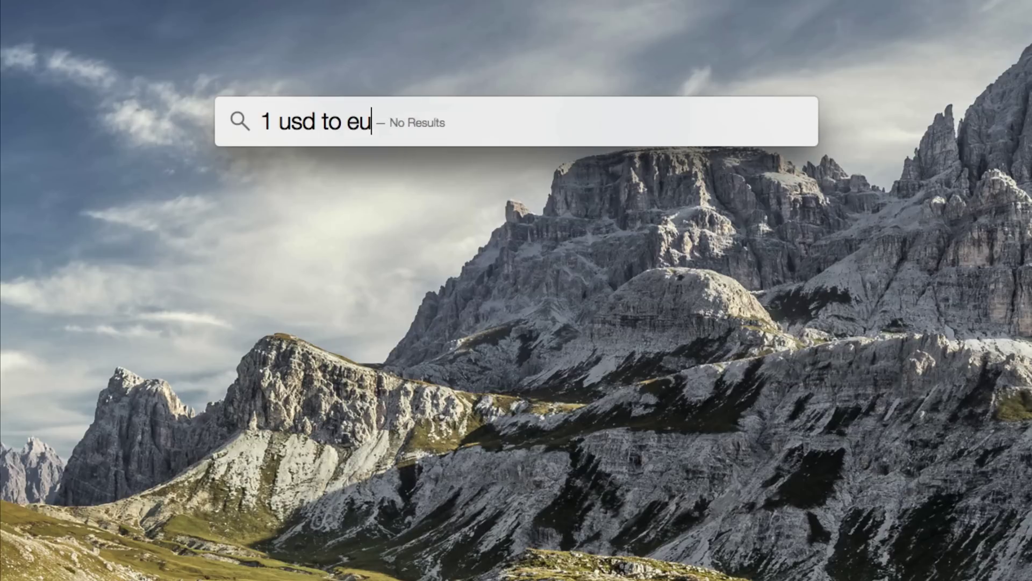
pyautogui.write('boliviano')
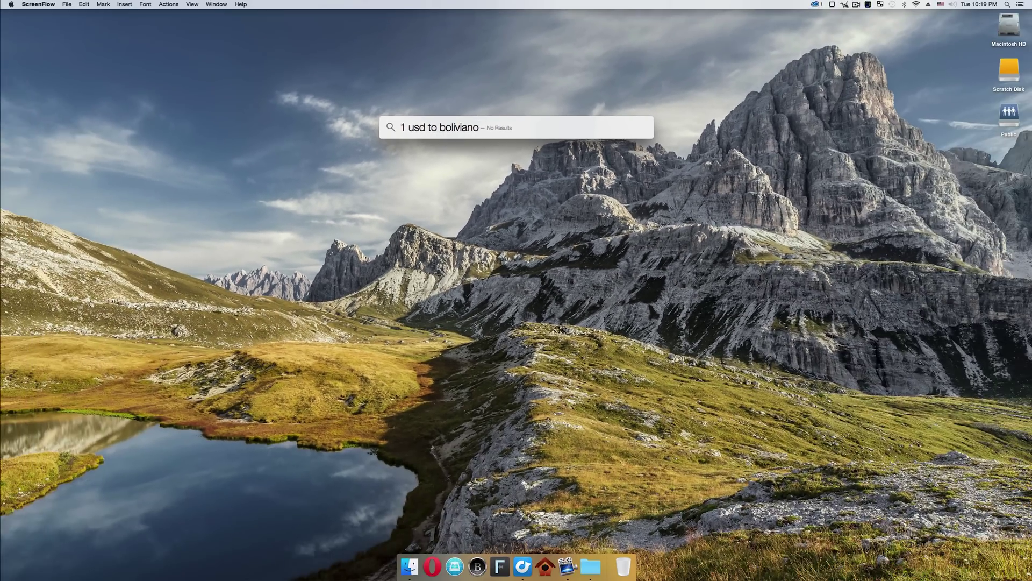
pyautogui.press('Escape')
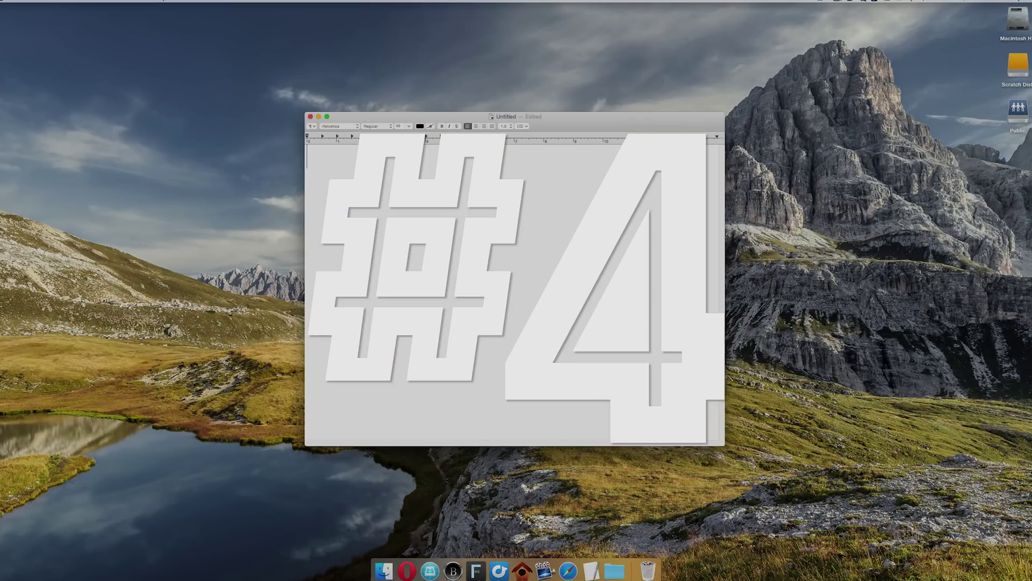
# - Write 'There is a new' by picking each word from the completion suggestions
pyautogui.write('Th')
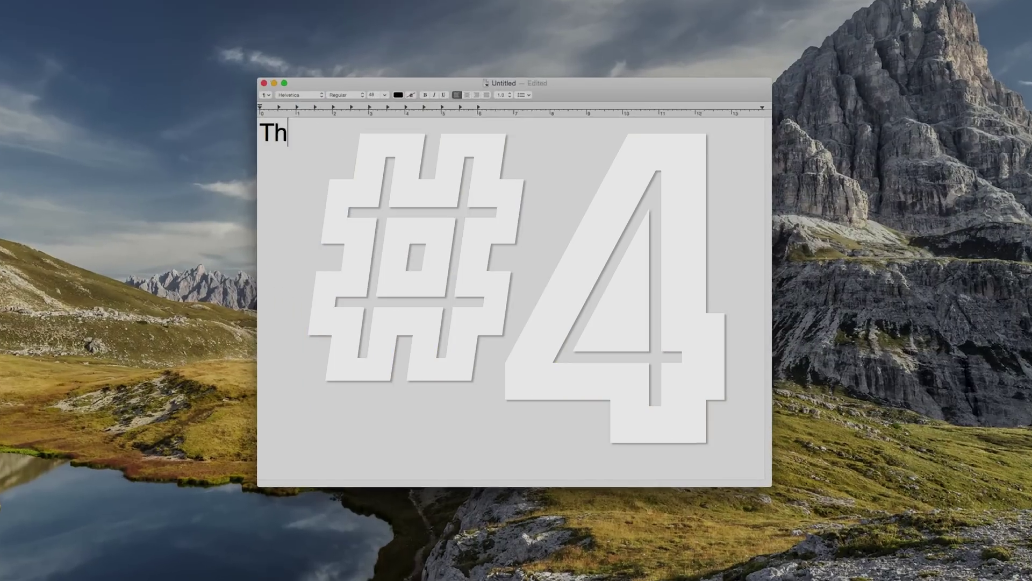
pyautogui.press('Escape')
pyautogui.press('Down')
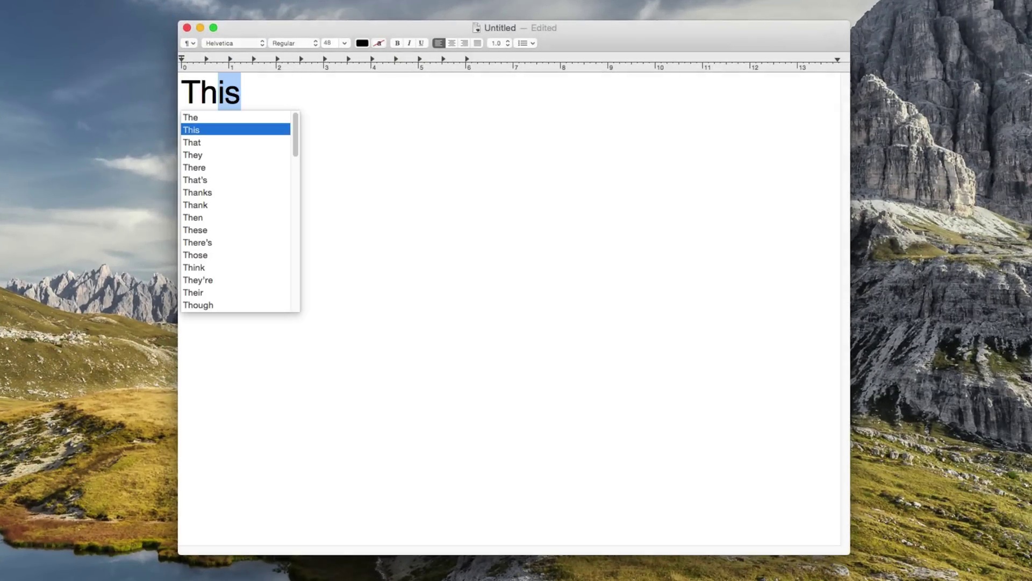
pyautogui.press('Down')
pyautogui.press('Down')
pyautogui.press('Down')
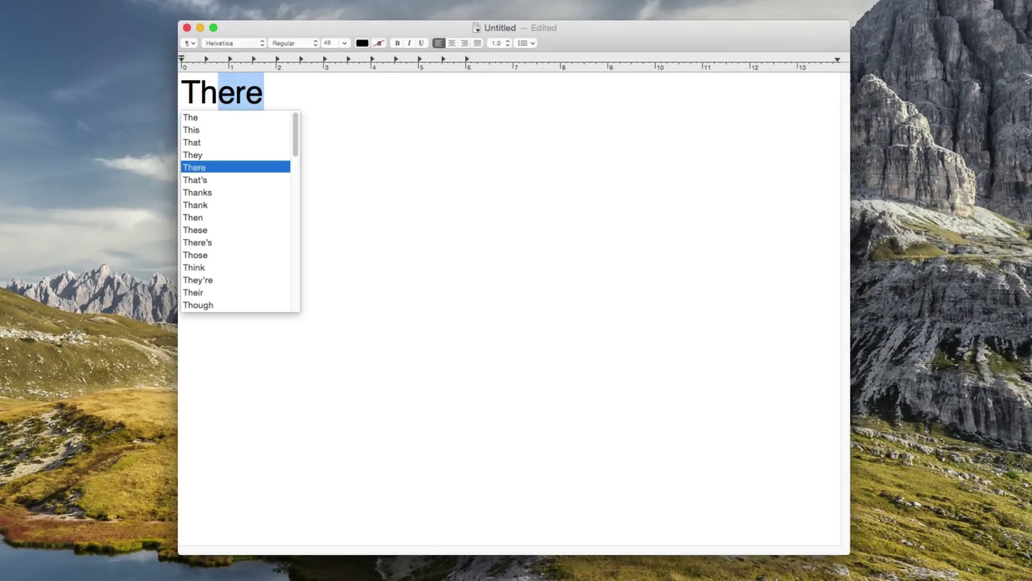
pyautogui.press('Return')
pyautogui.press('Escape')
pyautogui.press('Return')
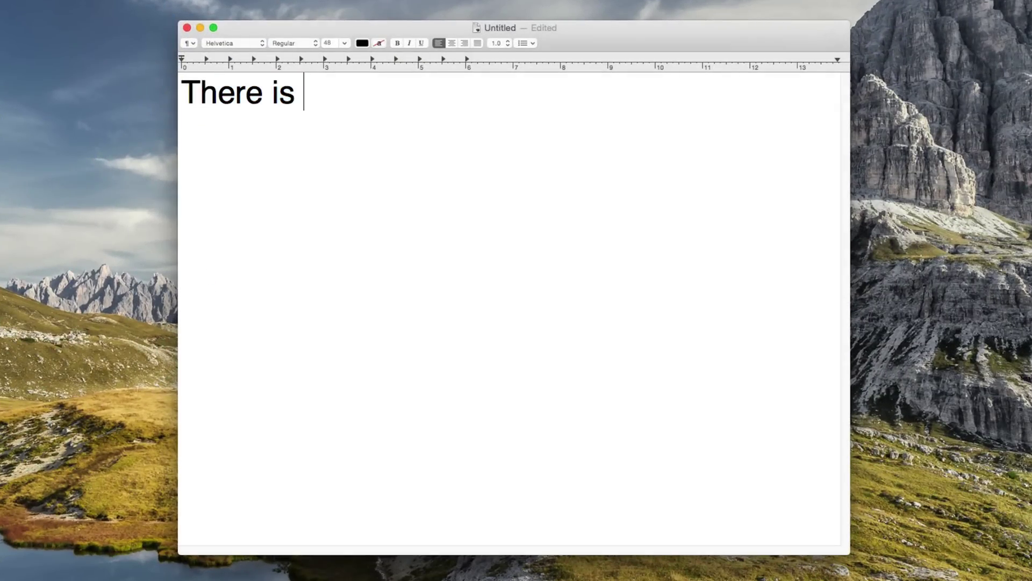
pyautogui.press('Escape')
pyautogui.press('Down')
pyautogui.press('Return')
pyautogui.press('Escape')
pyautogui.press('Return')
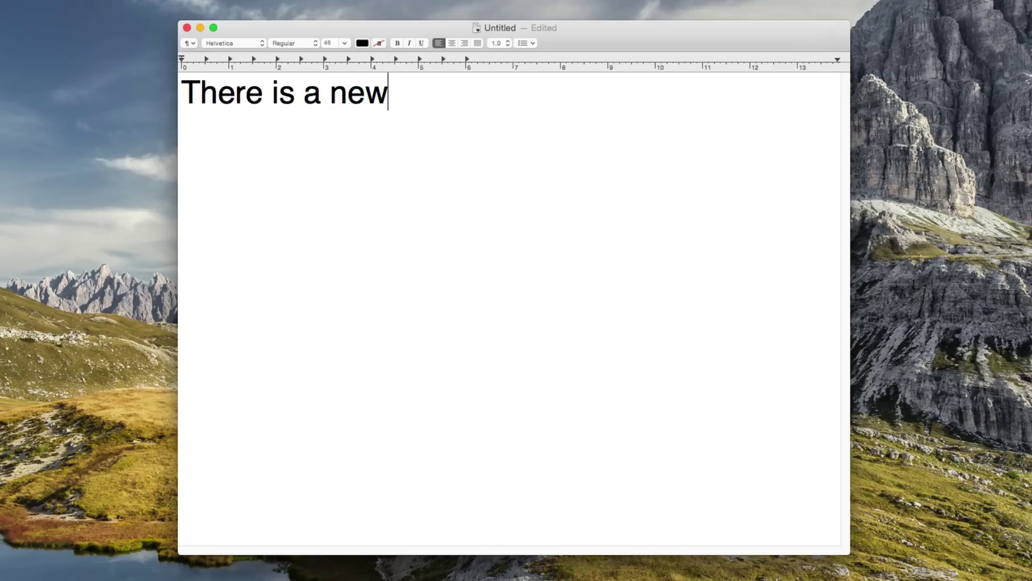
# - Continue with 'feature in Yosemite that allows', completing feature, that and allows from suggestions
pyautogui.write('fe')
pyautogui.press('Escape')
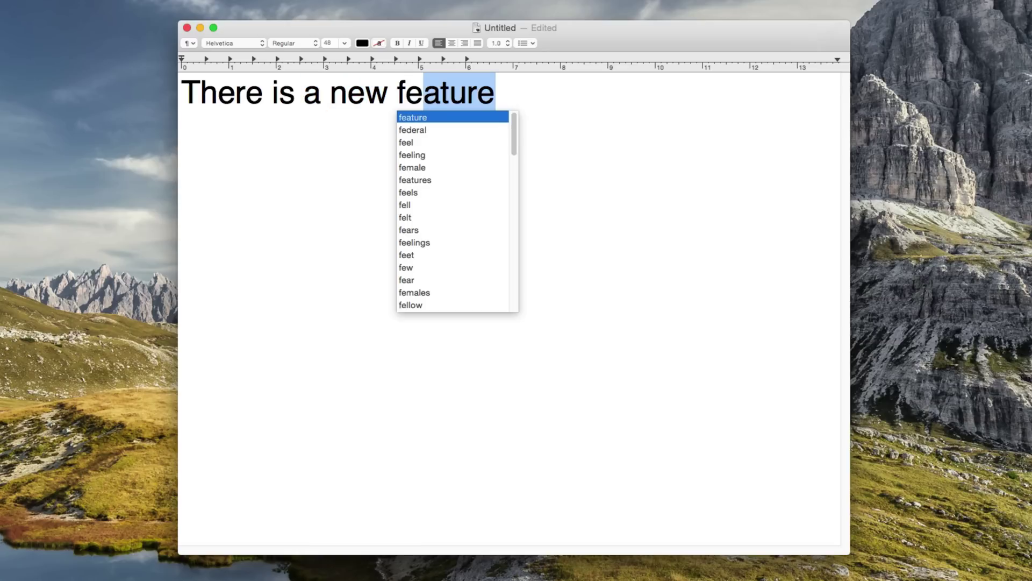
pyautogui.press('Return')
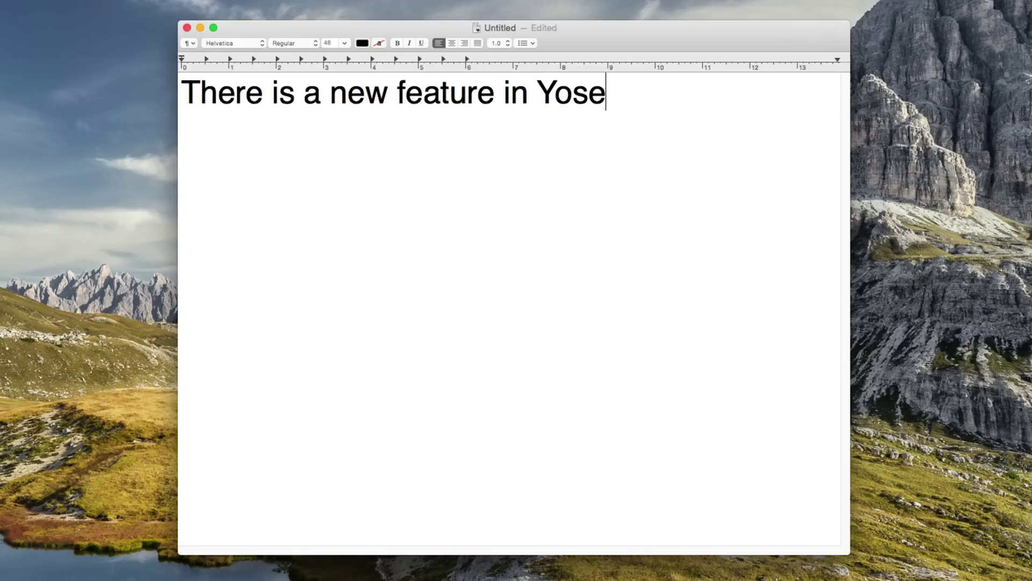
pyautogui.write('in Yosemite t')
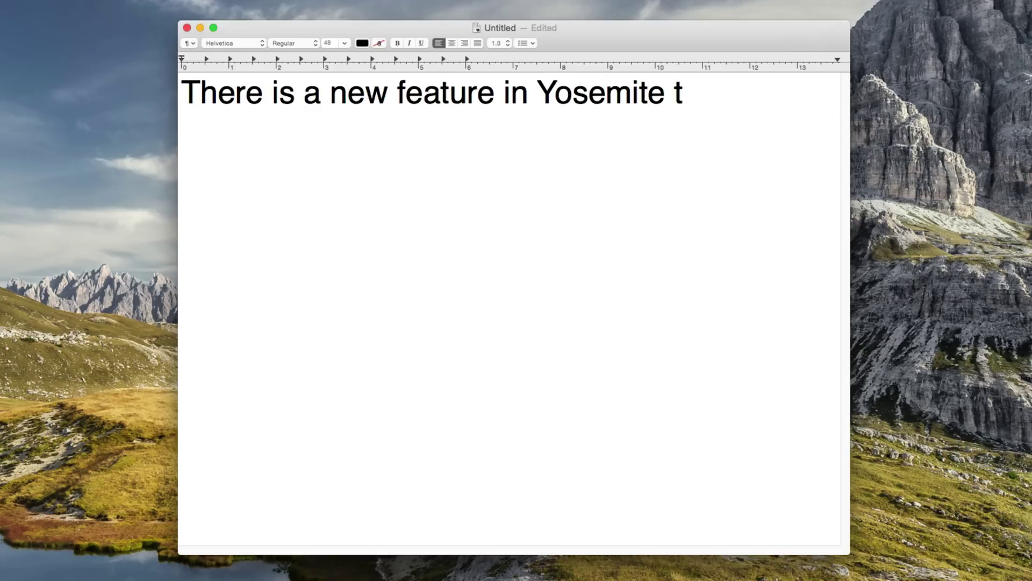
pyautogui.press('Escape')
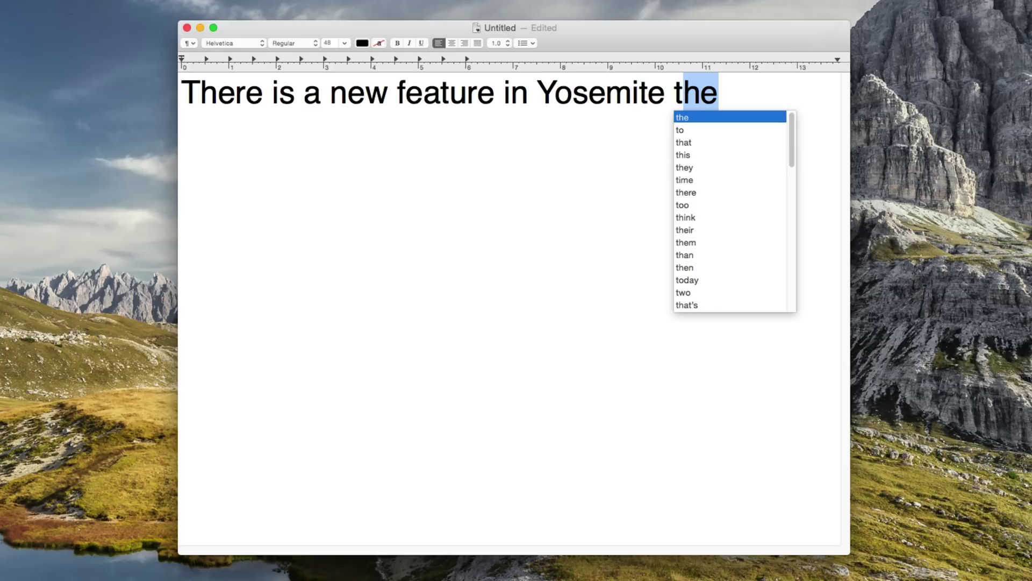
pyautogui.press('Down')
pyautogui.press('Down')
pyautogui.press('Return')
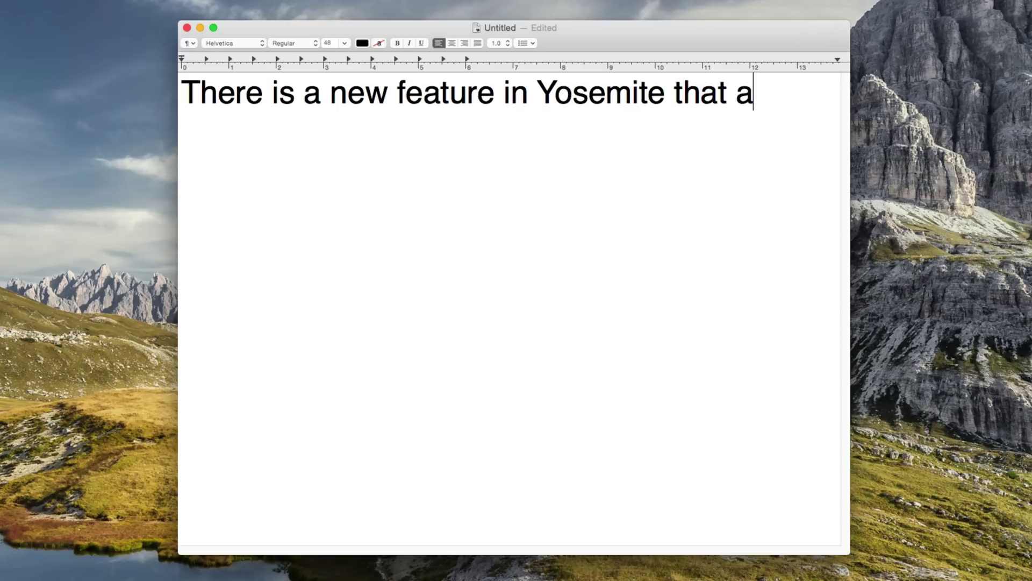
pyautogui.press('Escape')
pyautogui.press('Down')
pyautogui.press('Return')
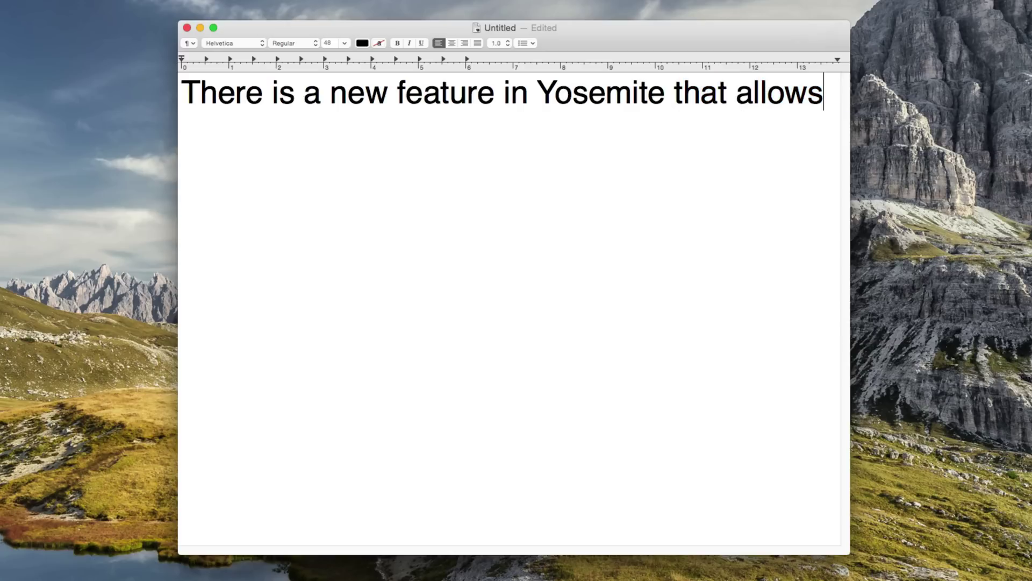
# - Add 'slower typists to', choosing typist from the completion list and fixing a typo
pyautogui.press('Escape')
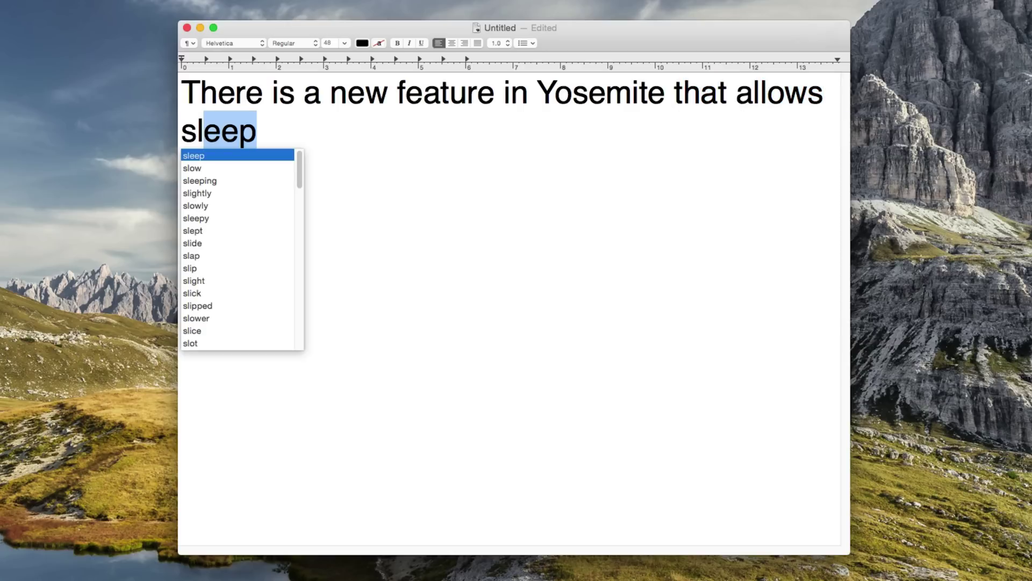
pyautogui.press('Down')
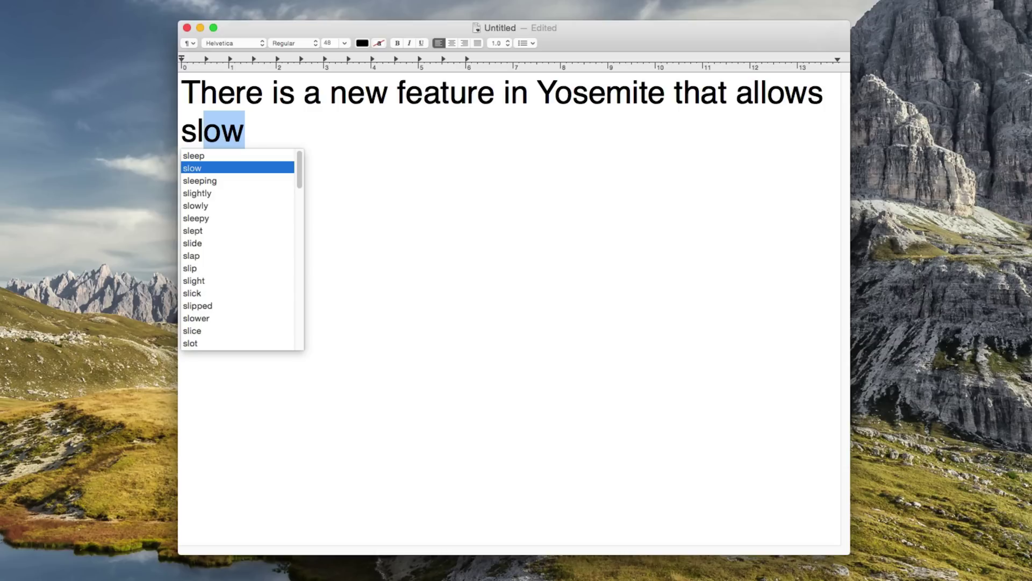
pyautogui.write('ower typ')
pyautogui.press('Escape')
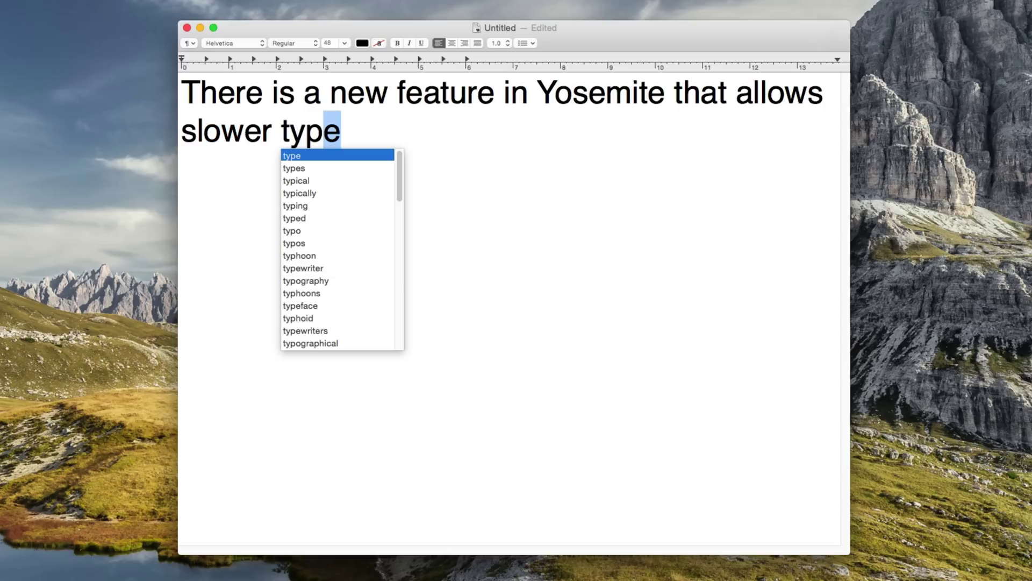
pyautogui.press('Down')
pyautogui.press('Down')
pyautogui.press('Down')
pyautogui.press('Down')
pyautogui.press('Down')
pyautogui.press('Down')
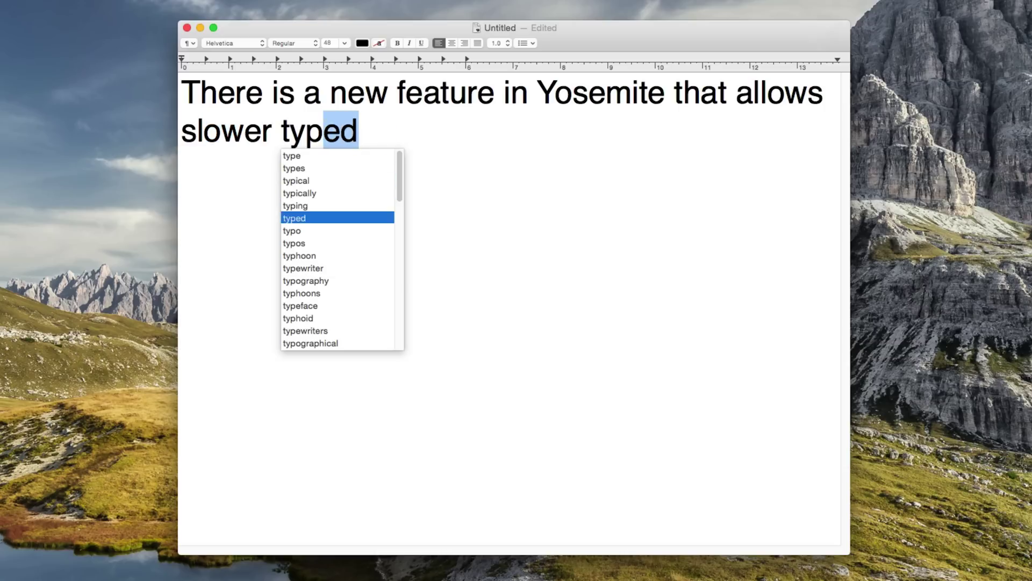
pyautogui.press('Up')
pyautogui.press('Up')
pyautogui.press('Down')
pyautogui.press('Down')
pyautogui.press('Down')
pyautogui.press('Down')
pyautogui.press('Down')
pyautogui.press('Down')
pyautogui.press('Down')
pyautogui.press('Down')
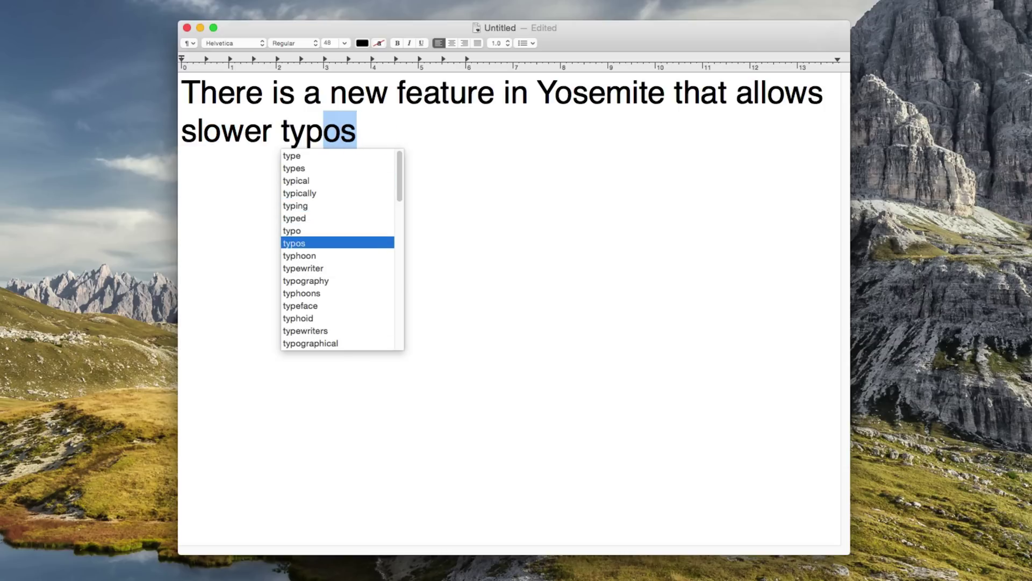
pyautogui.press('Down')
pyautogui.press('Down')
pyautogui.press('Down')
pyautogui.press('Down')
pyautogui.press('Down')
pyautogui.press('Down')
pyautogui.press('Down')
pyautogui.press('Down')
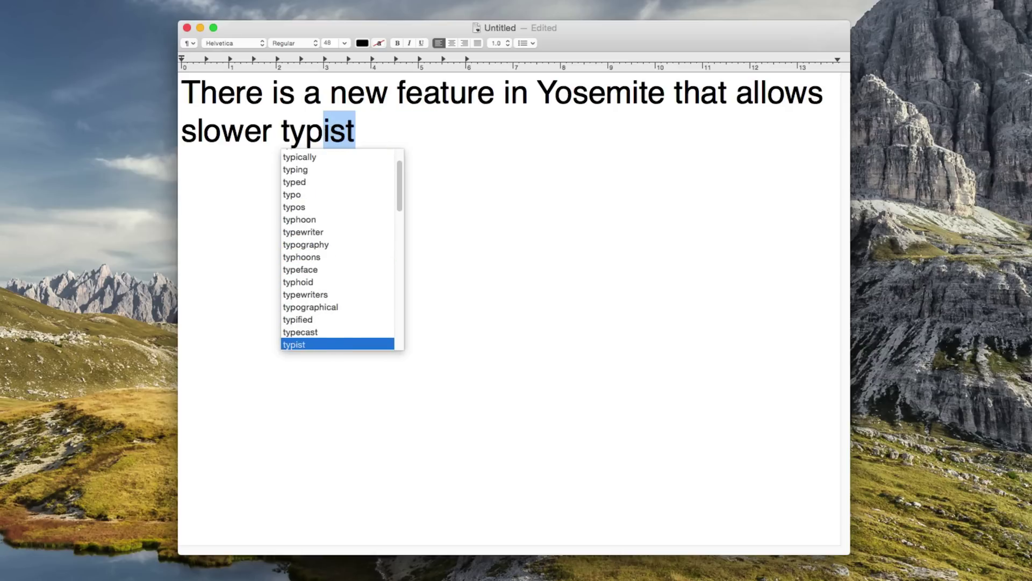
pyautogui.press('Up')
pyautogui.press('Up')
pyautogui.press('Return')
pyautogui.write('sts t')
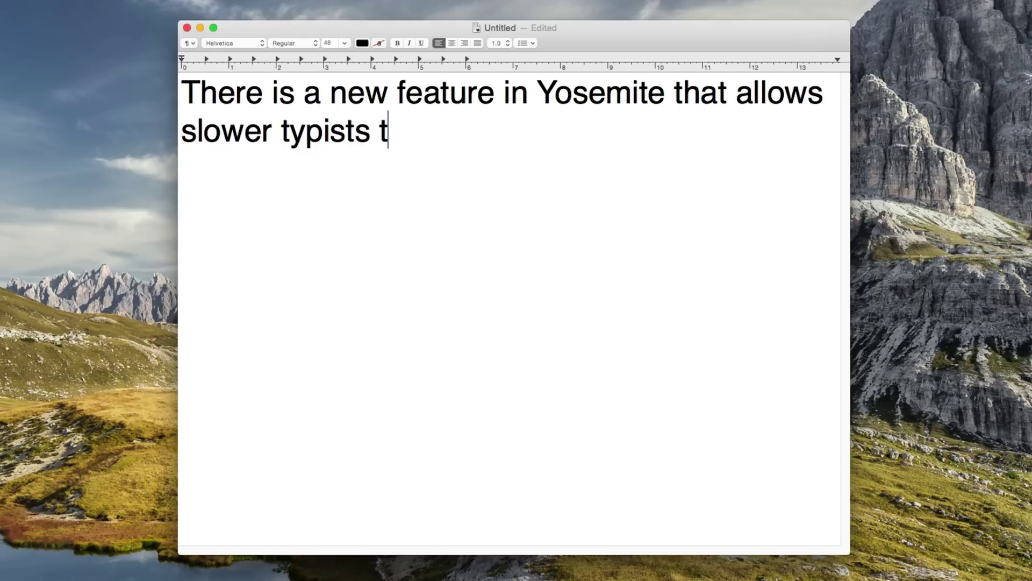
pyautogui.write('o s')
pyautogui.press('BackSpace')
# - Finish with 'work more efficiently.' and add the 'faster typists… absolutely bonkers. :D' sentence
pyautogui.write('work')
pyautogui.press('Escape')
pyautogui.press('Escape')
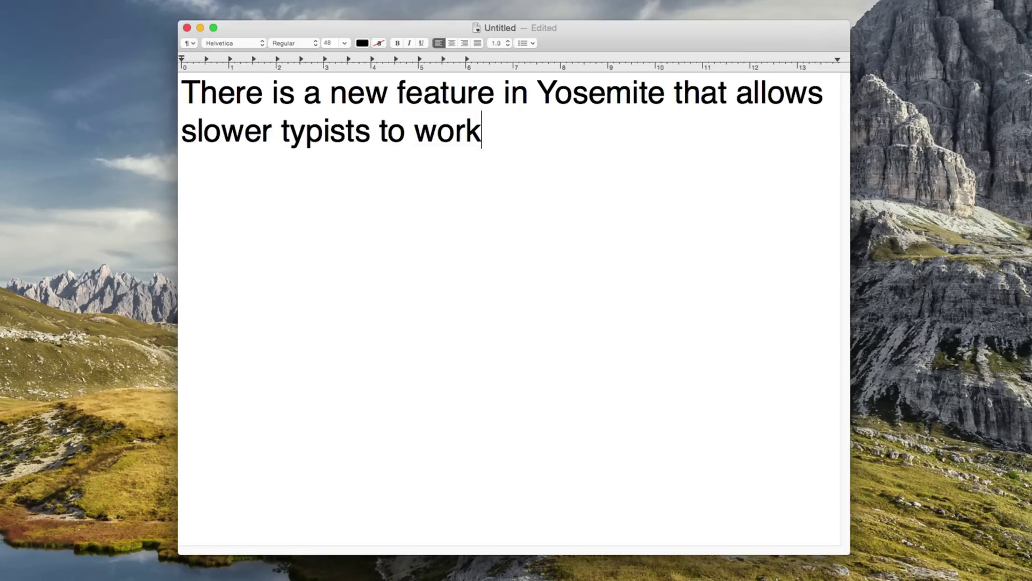
pyautogui.write('m')
pyautogui.press('Escape')
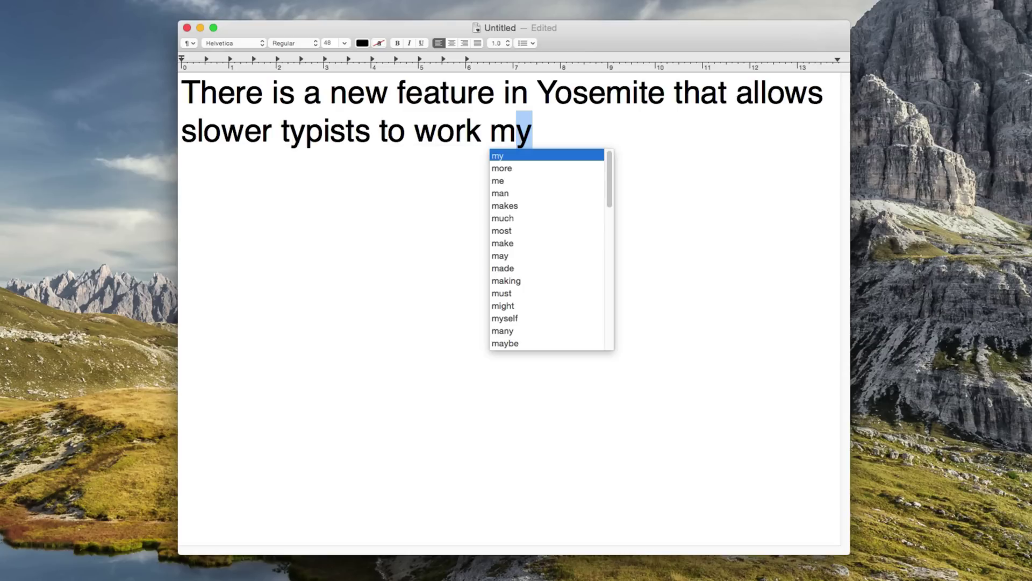
pyautogui.press('Down')
pyautogui.press('Return')
pyautogui.write('ef')
pyautogui.press('Escape')
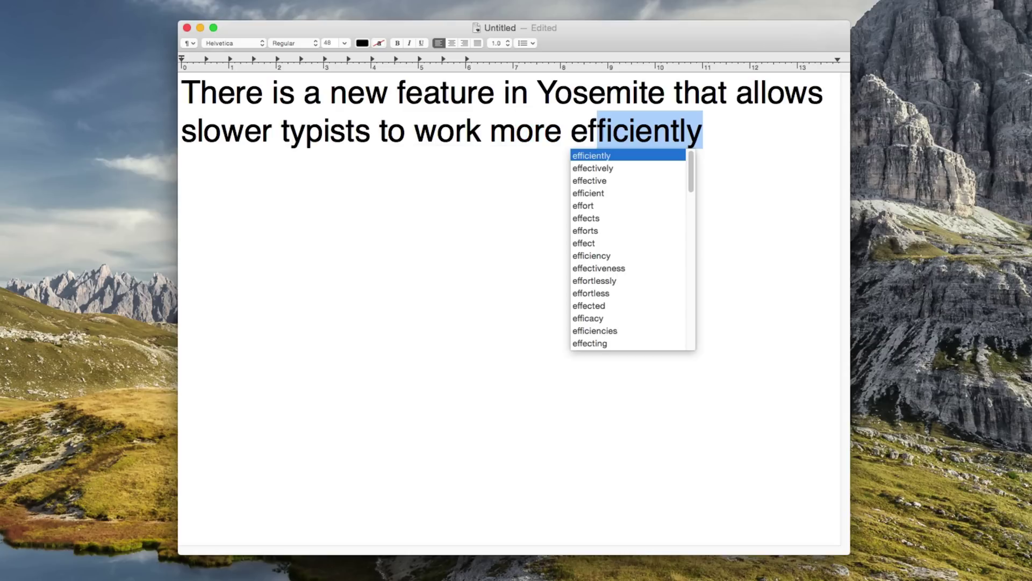
pyautogui.press('Return')
pyautogui.write('. ')
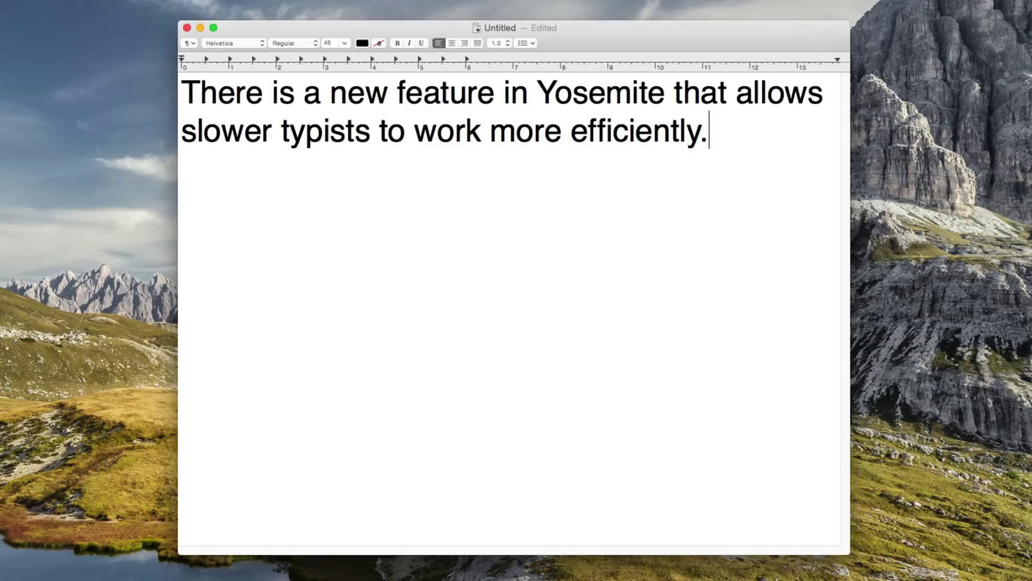
pyautogui.write('For us faster typists ')
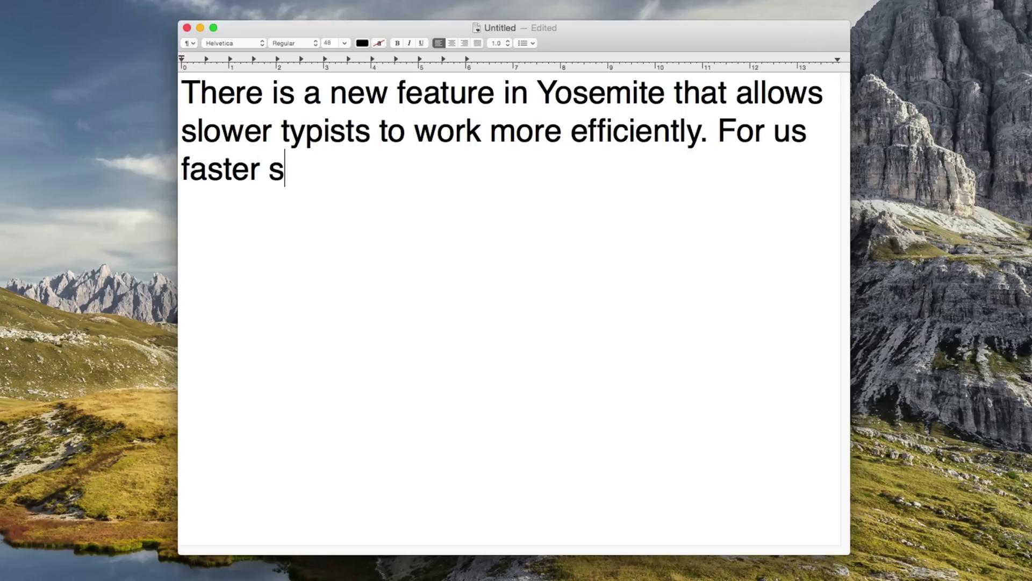
pyautogui.write('however, it will just drive us abso')
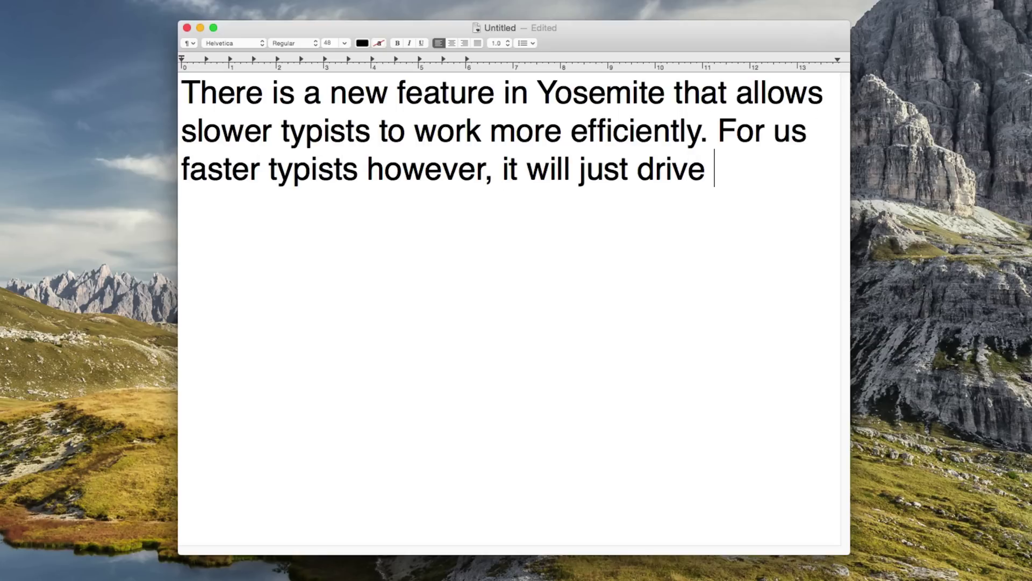
pyautogui.write('lutely bonkers. :D')
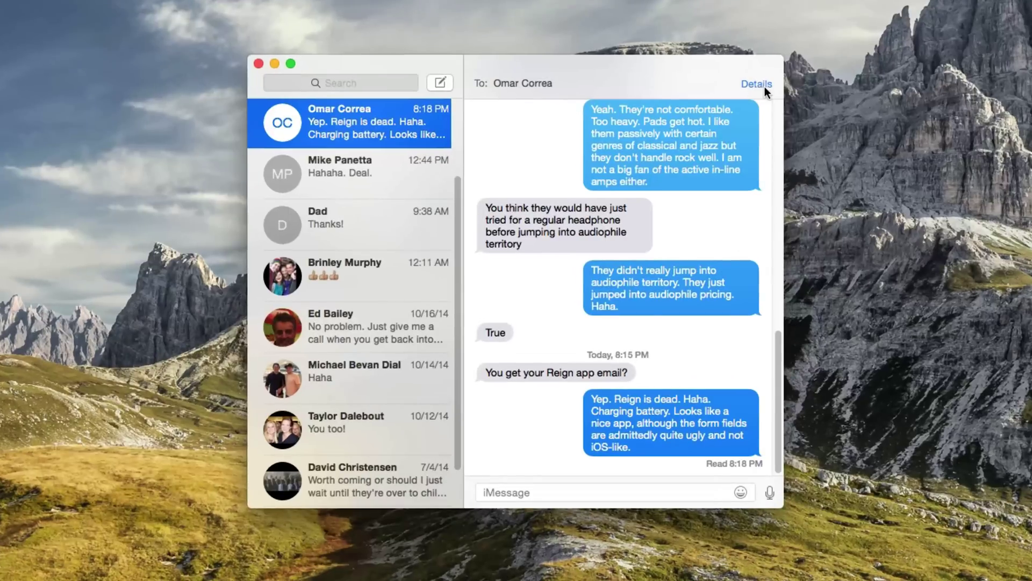
# - Open the conversation's Details to turn off Do Not Disturb, checking Notification Center along the way
pyautogui.click(639, 160)
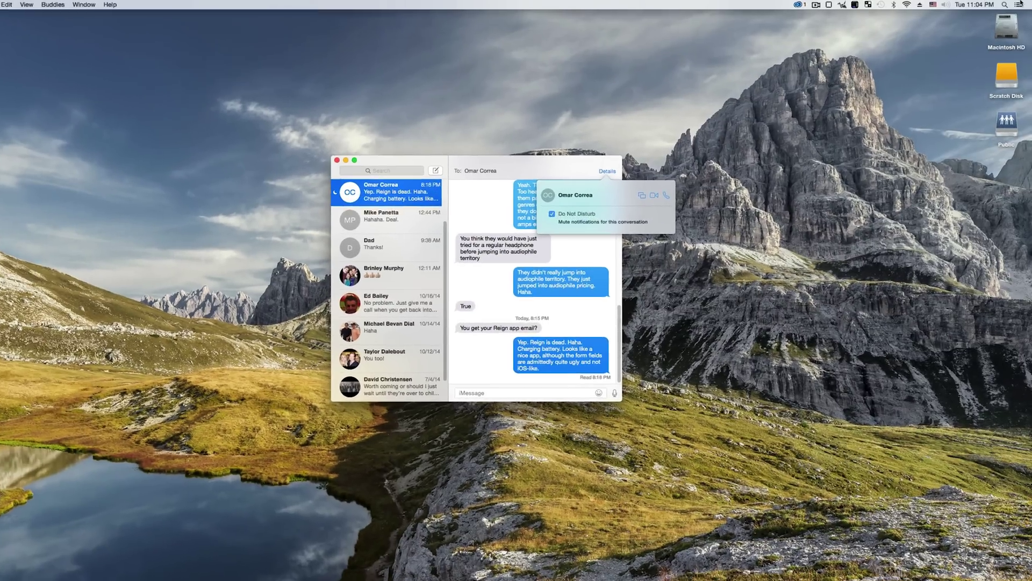
pyautogui.click(1019, 4)
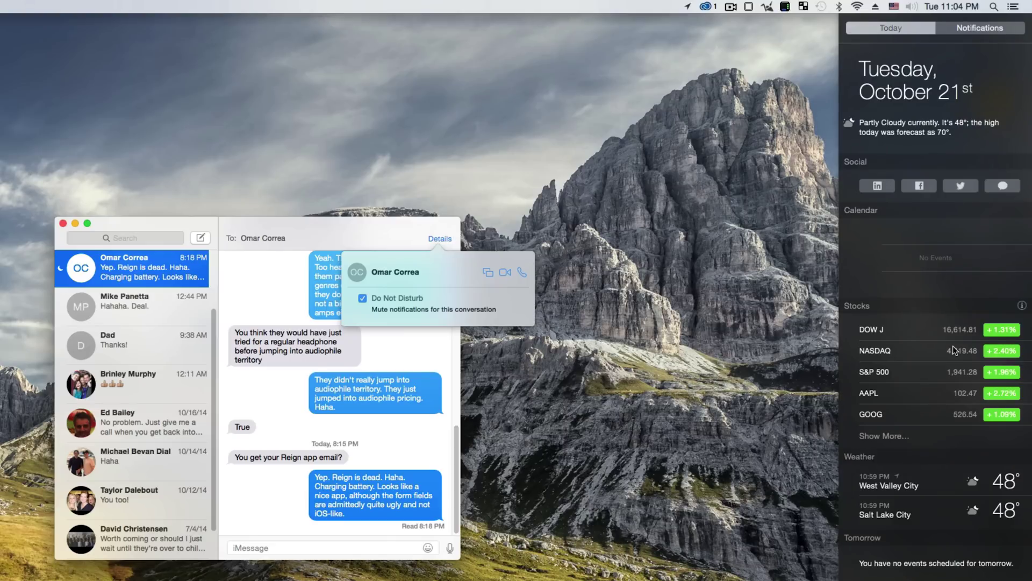
pyautogui.click(1013, 6)
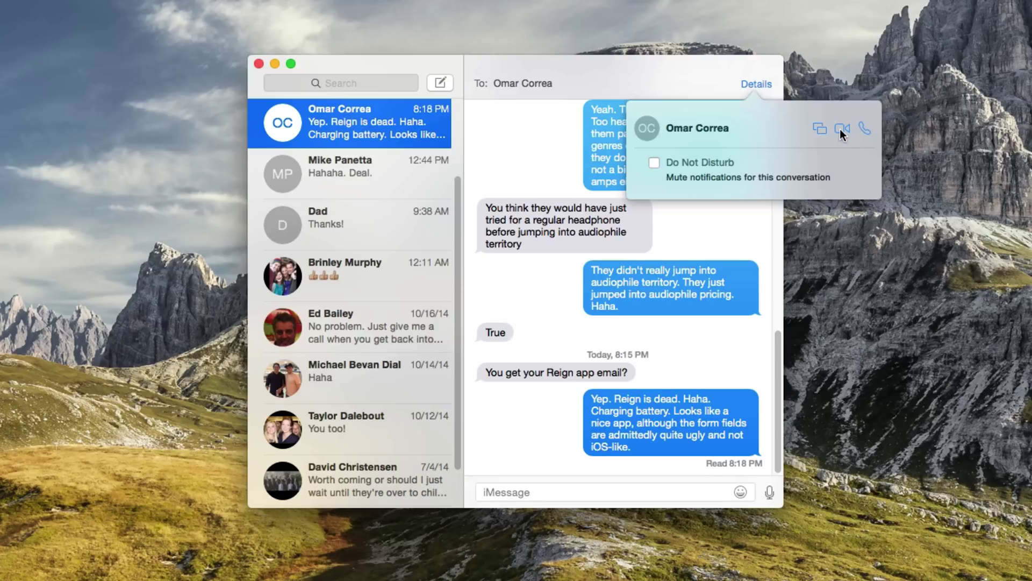
pyautogui.click(818, 127)
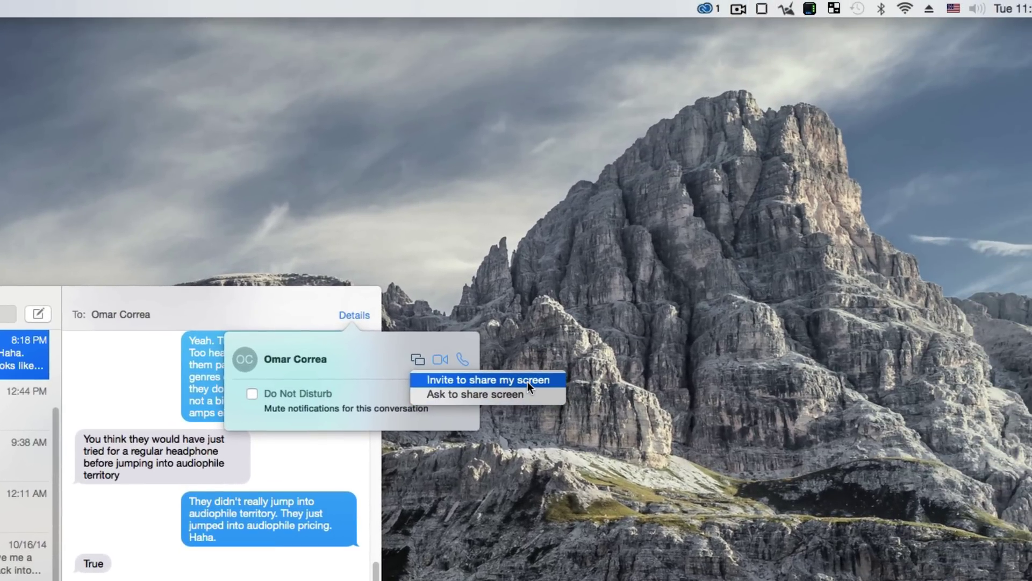
pyautogui.click(660, 305)
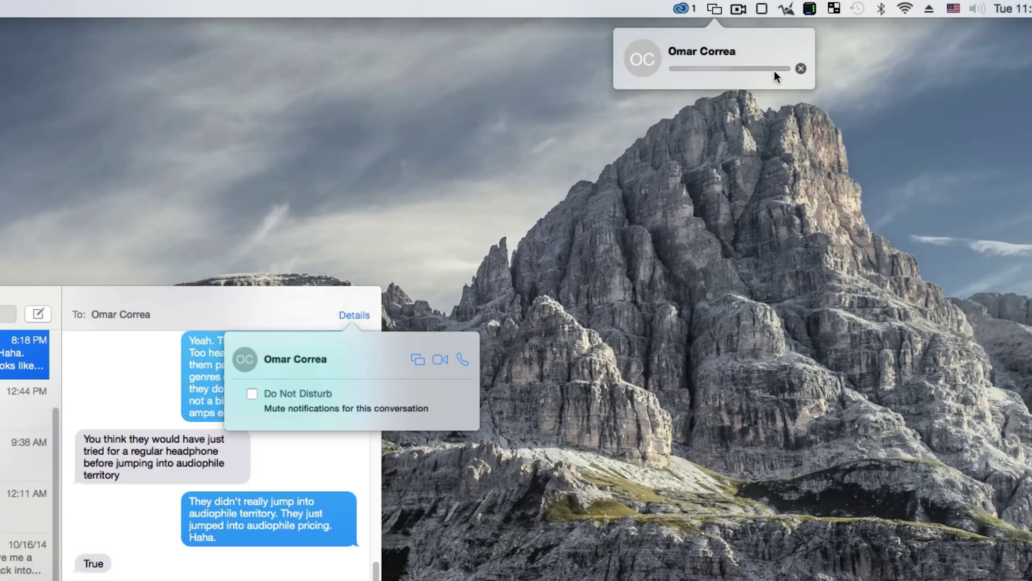
pyautogui.click(800, 68)
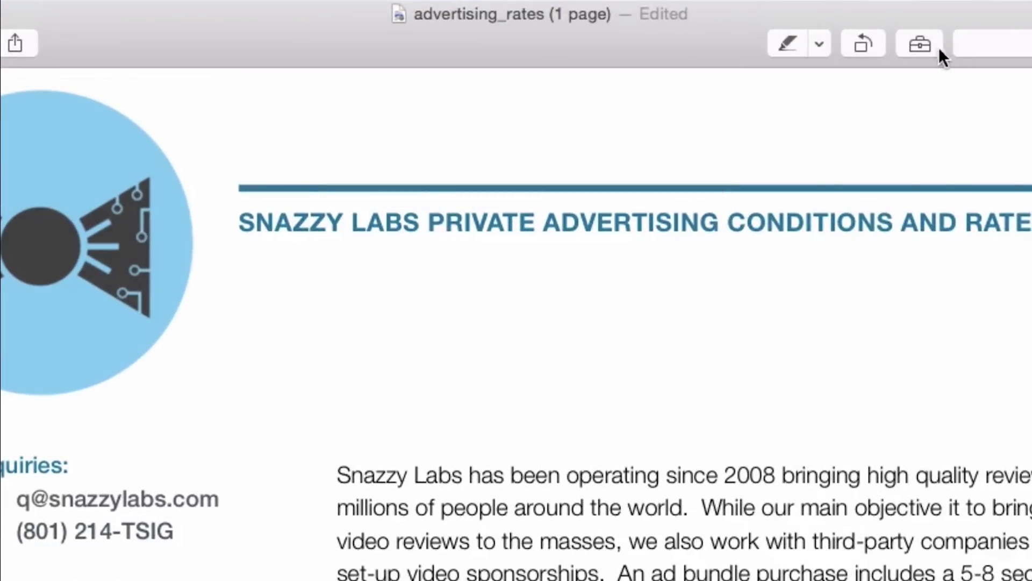
# - Show the Markup tools and draw a new signature on the trackpad for advertising_rates
pyautogui.click(921, 44)
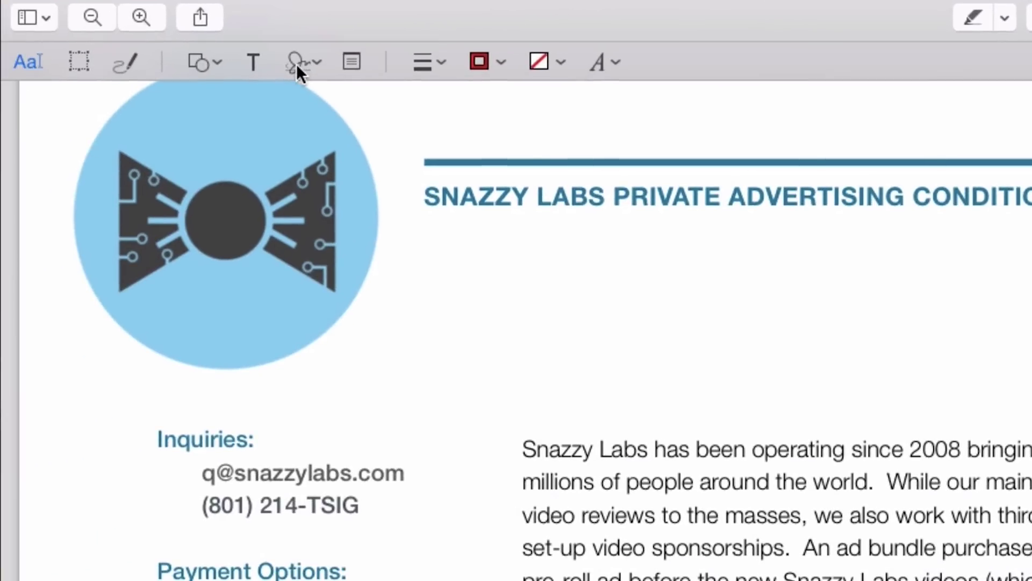
pyautogui.click(115, 88)
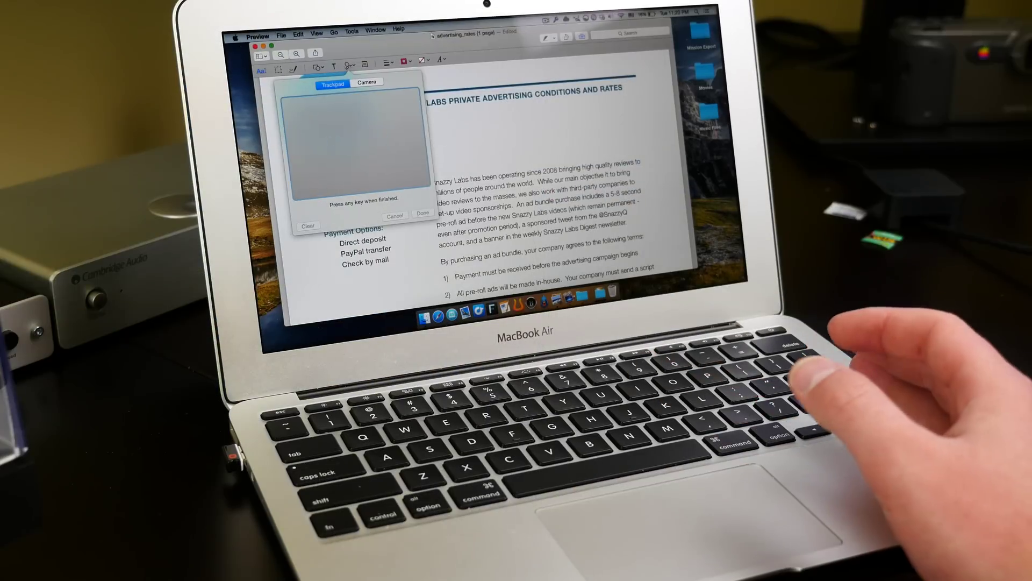
pyautogui.click(285, 305)
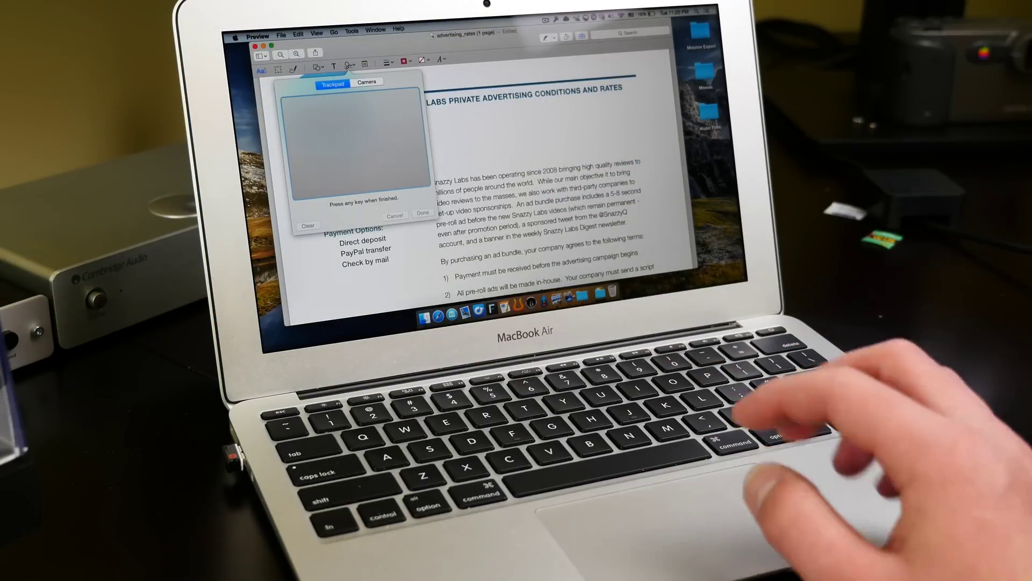
pyautogui.moveTo(297, 146)
pyautogui.mouseDown()
pyautogui.moveTo(299, 163)
pyautogui.moveTo(310, 160)
pyautogui.moveTo(313, 129)
pyautogui.moveTo(339, 167)
pyautogui.moveTo(352, 141)
pyautogui.moveTo(342, 183)
pyautogui.moveTo(357, 137)
pyautogui.moveTo(386, 156)
pyautogui.moveTo(393, 134)
pyautogui.moveTo(420, 141)
pyautogui.mouseUp()
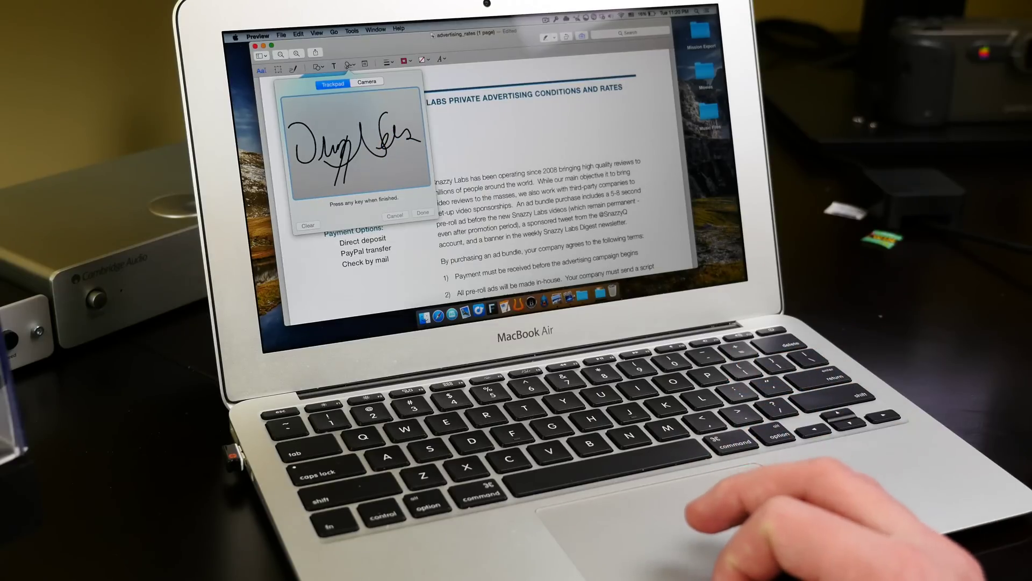
pyautogui.press('space')
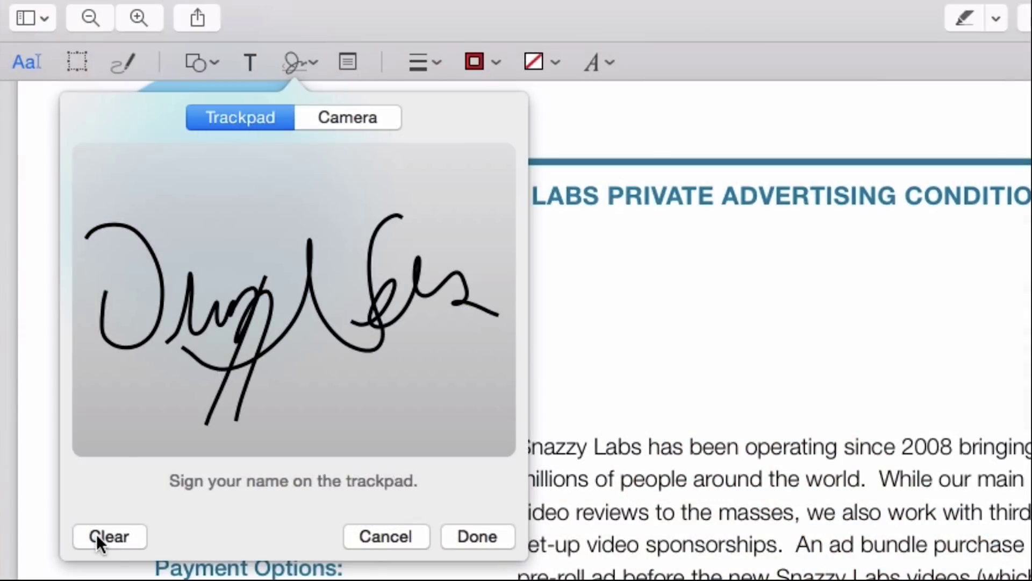
# - Replace the trackpad signature with a camera capture of signed paper and save it
pyautogui.click(110, 535)
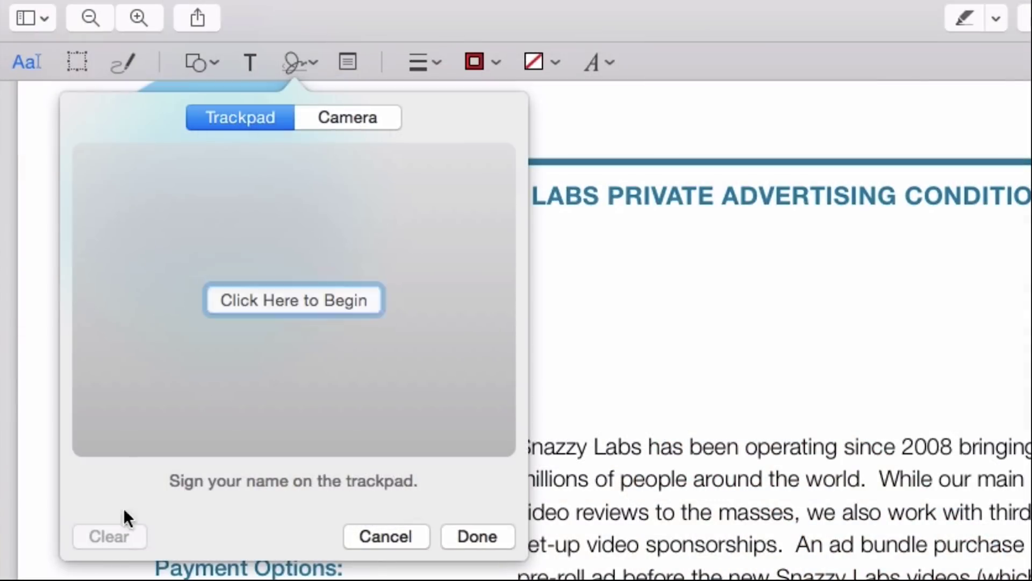
pyautogui.click(340, 121)
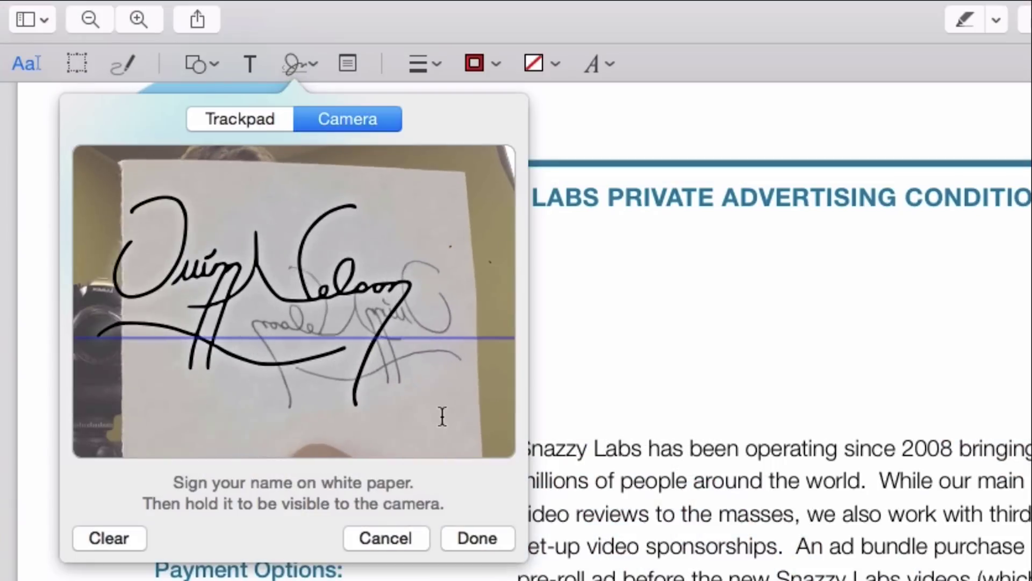
pyautogui.click(472, 539)
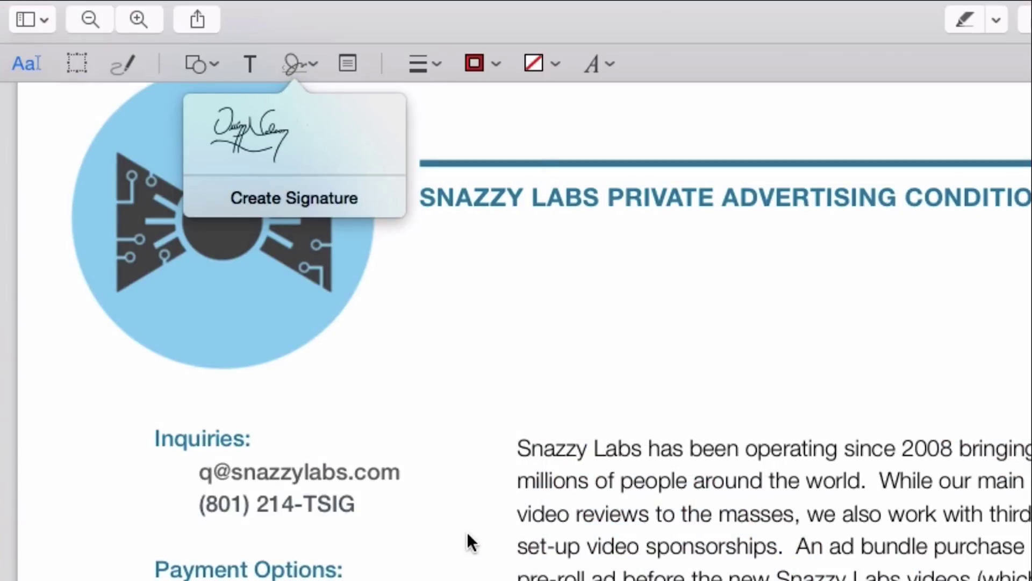
# - Place the saved camera signature onto the advertising_rates page
pyautogui.click(274, 129)
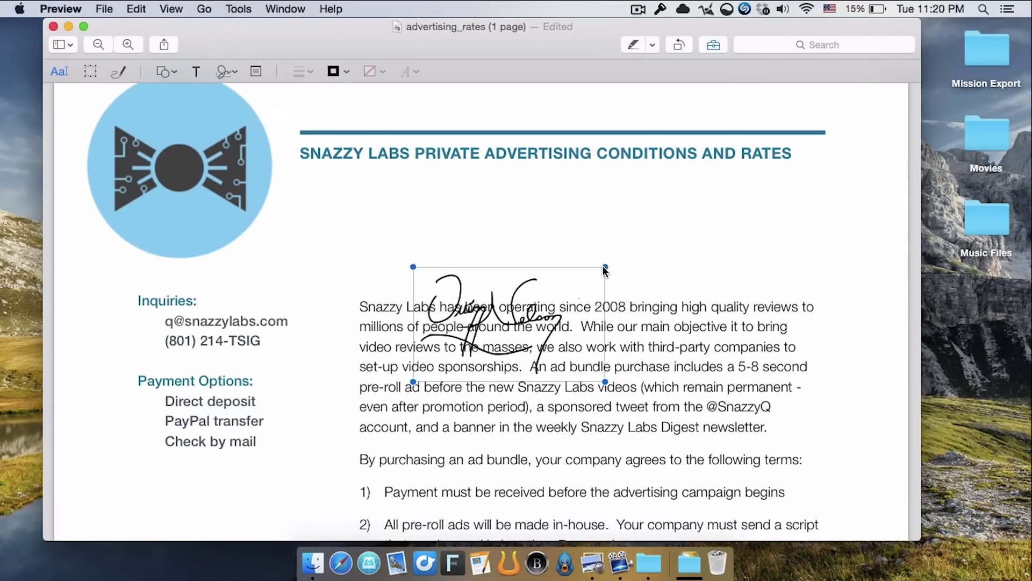
pyautogui.moveTo(605, 267); pyautogui.dragTo(838, 130)
pyautogui.scroll(-2, 546, 443)
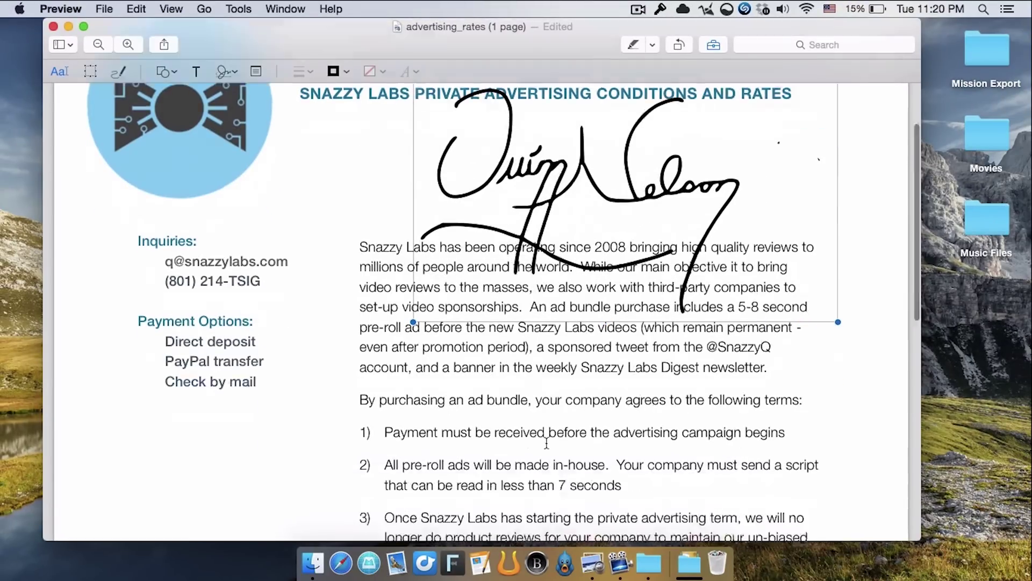
pyautogui.scroll(-8, 546, 443)
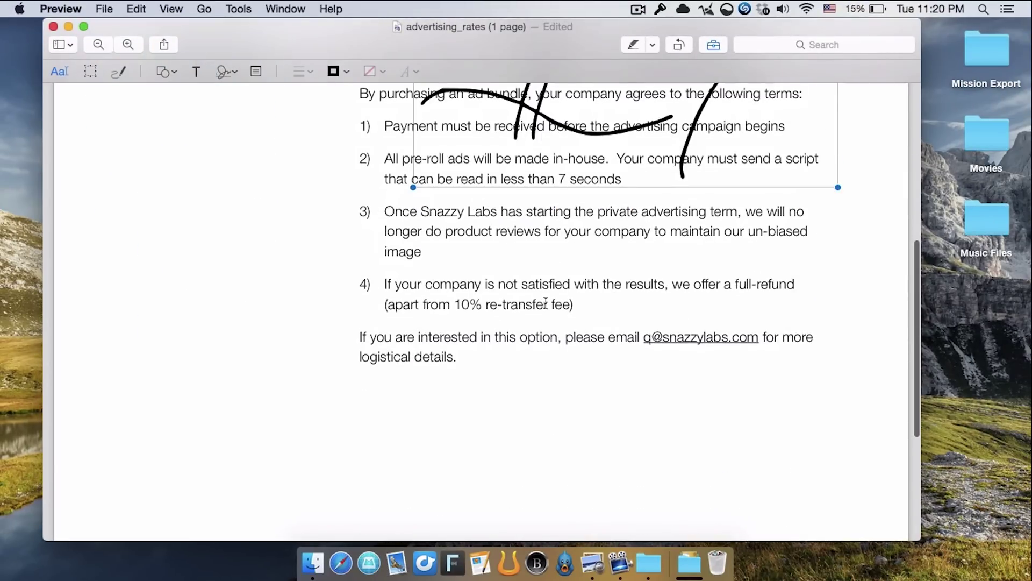
pyautogui.scroll(-3, 524, 500)
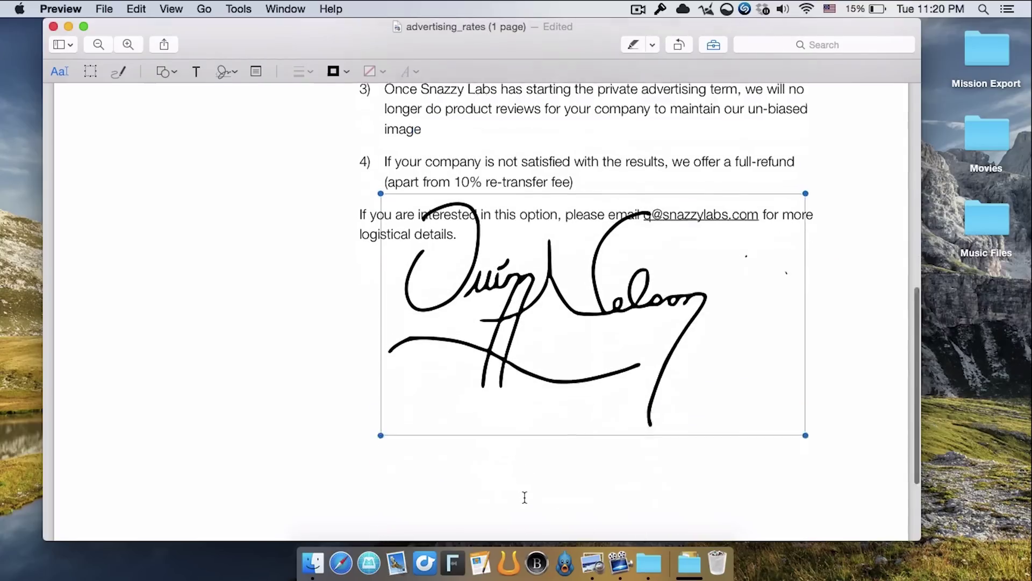
pyautogui.scroll(-2, 525, 497)
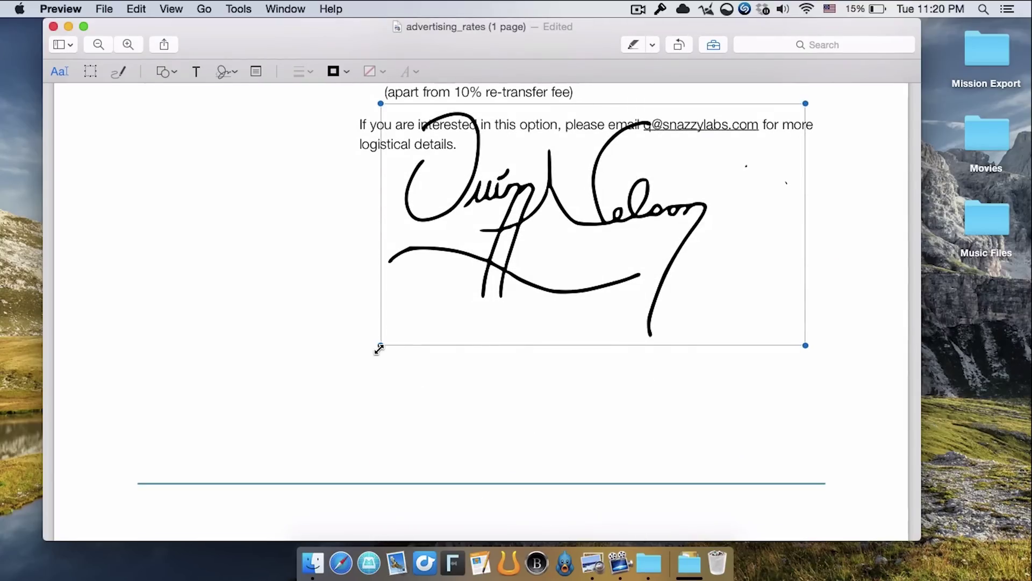
# - Enlarge the signature by its corner handles so it sits below the closing paragraph
pyautogui.moveTo(379, 348)
pyautogui.mouseDown()
pyautogui.moveTo(247, 467)
pyautogui.moveTo(218, 478)
pyautogui.mouseUp()
pyautogui.moveTo(521, 210); pyautogui.dragTo(515, 240)
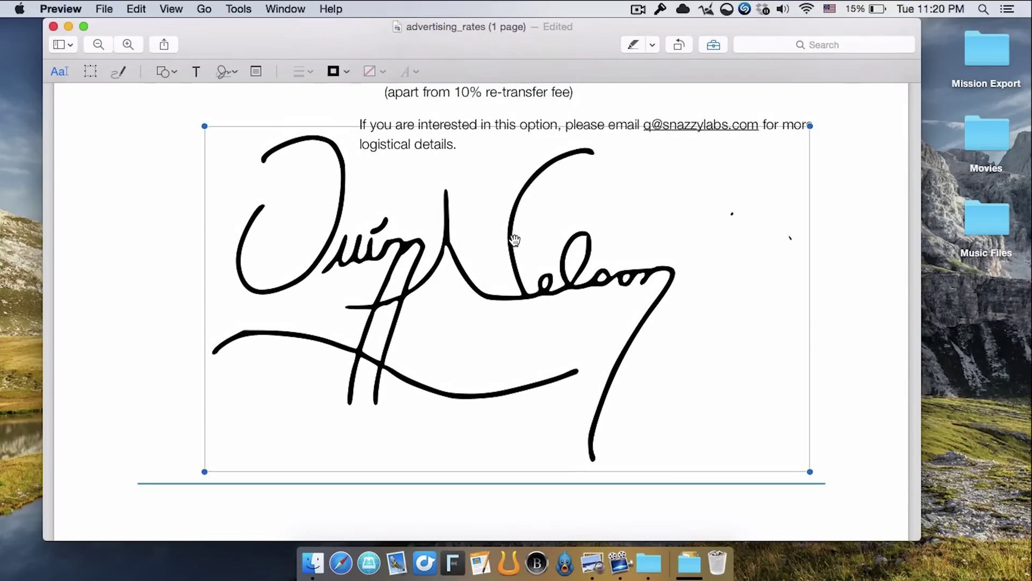
pyautogui.click(857, 286)
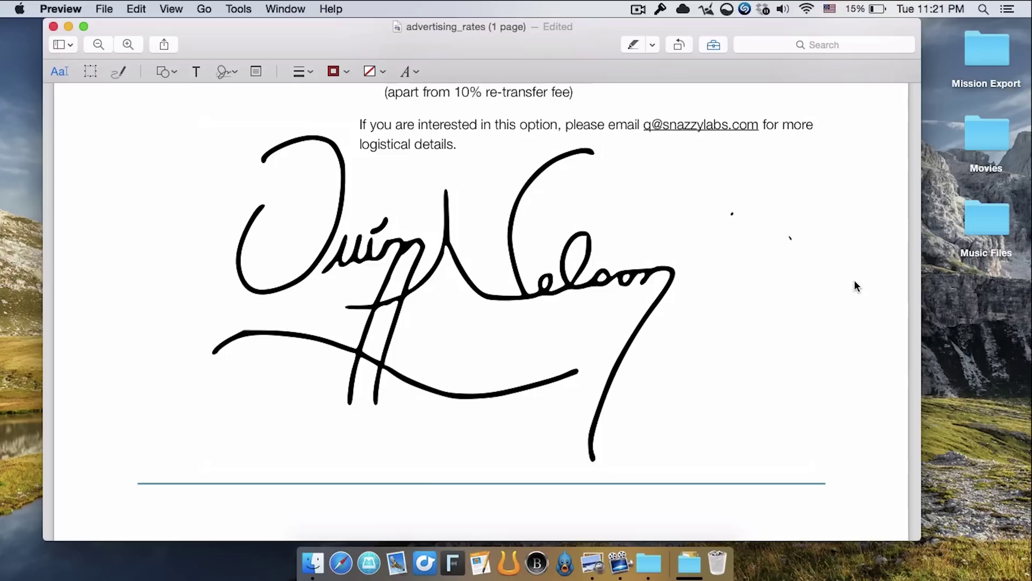
pyautogui.scroll(-5, 855, 282)
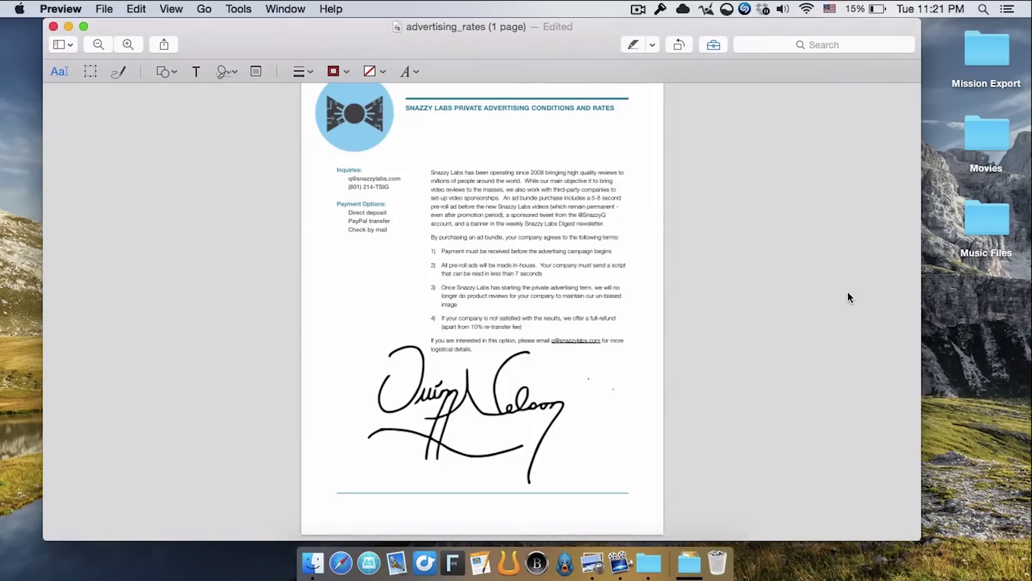